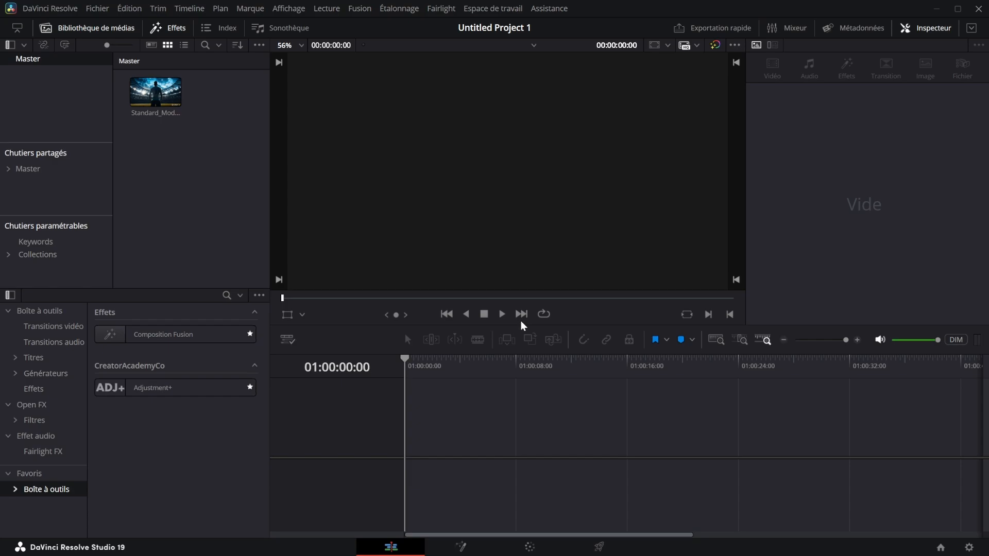
- Open the Fusion composition and insert a HalfToneV2 node between Merge1 and MediaOut1
left_click(461, 547)
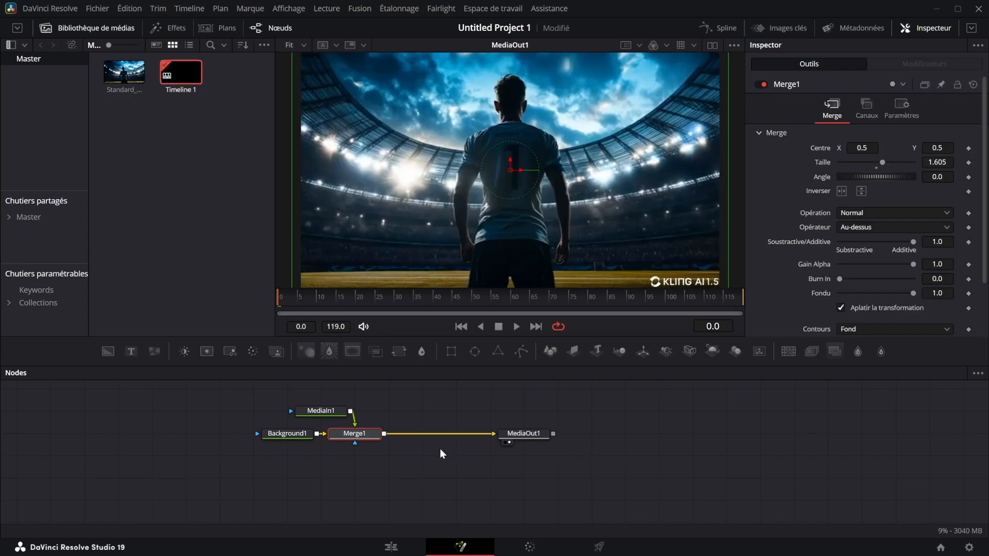
key("ctrl+v")
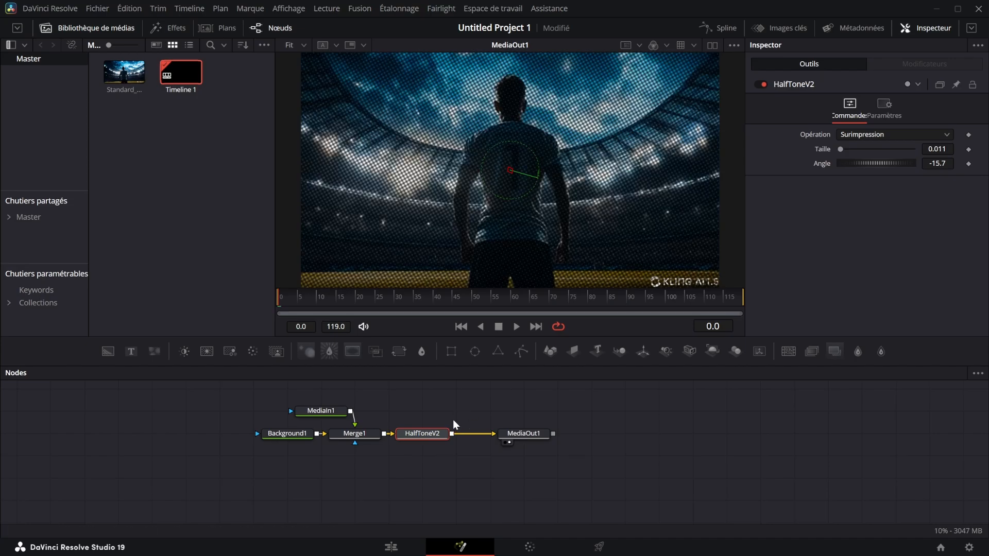
key("shift+4")
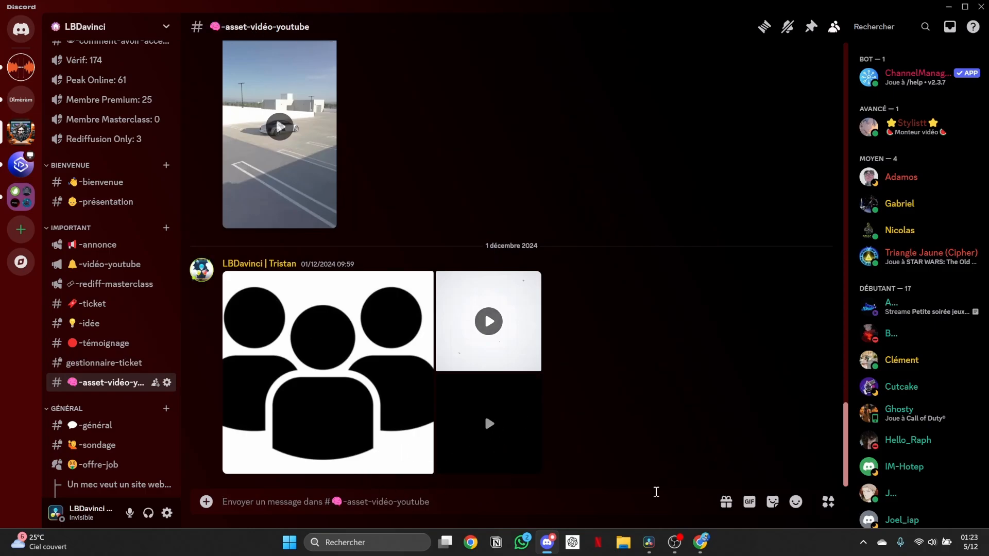
- Switch to DaVinci Resolve and browse the Edit generator templates in the Fusion effects library
left_click(655, 549)
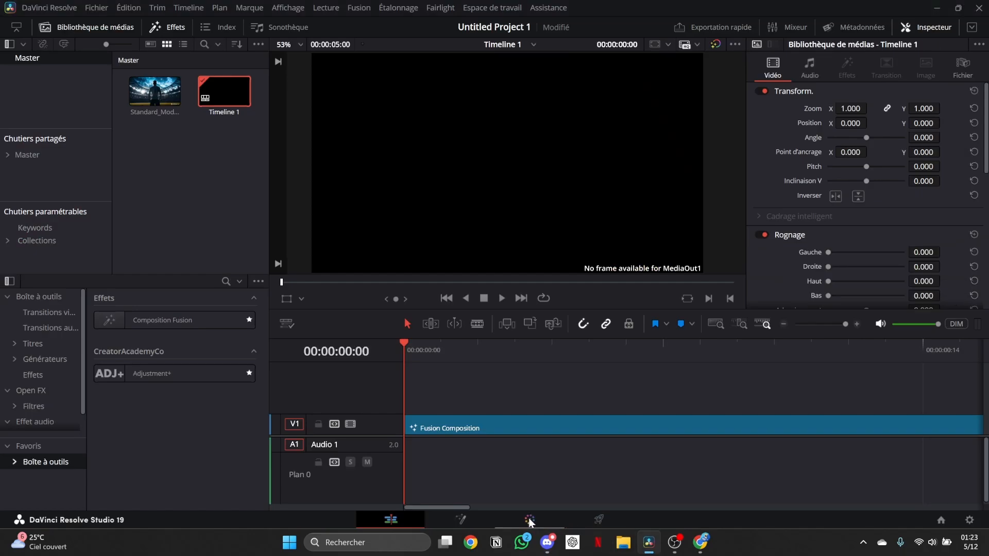
left_click(476, 520)
left_click(171, 30)
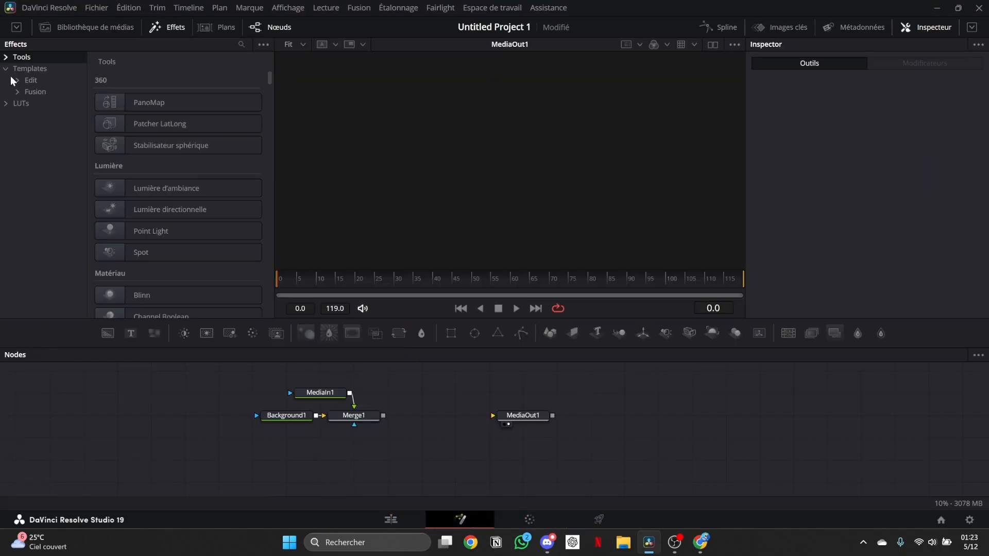
left_click(17, 81)
left_click(49, 92)
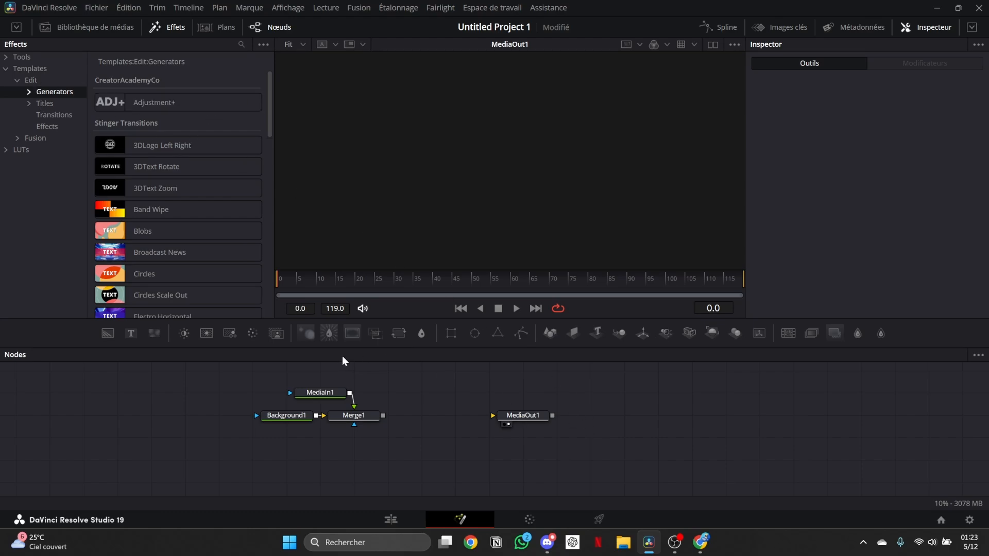
left_click(159, 26)
left_click(44, 24)
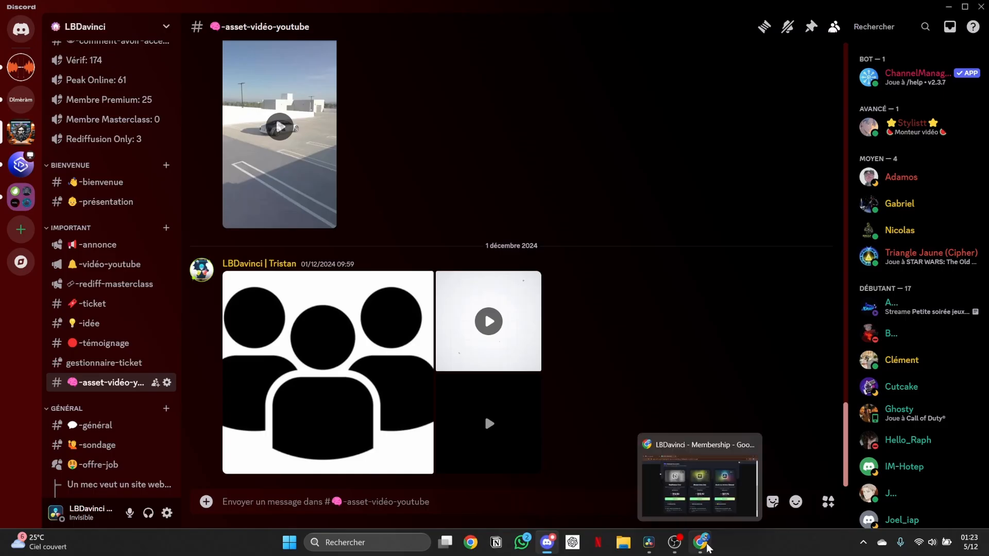
- Switch to Chrome and review the LBDavinci membership prices and the bundle durations for Accès au serveur Discord
left_click(707, 544)
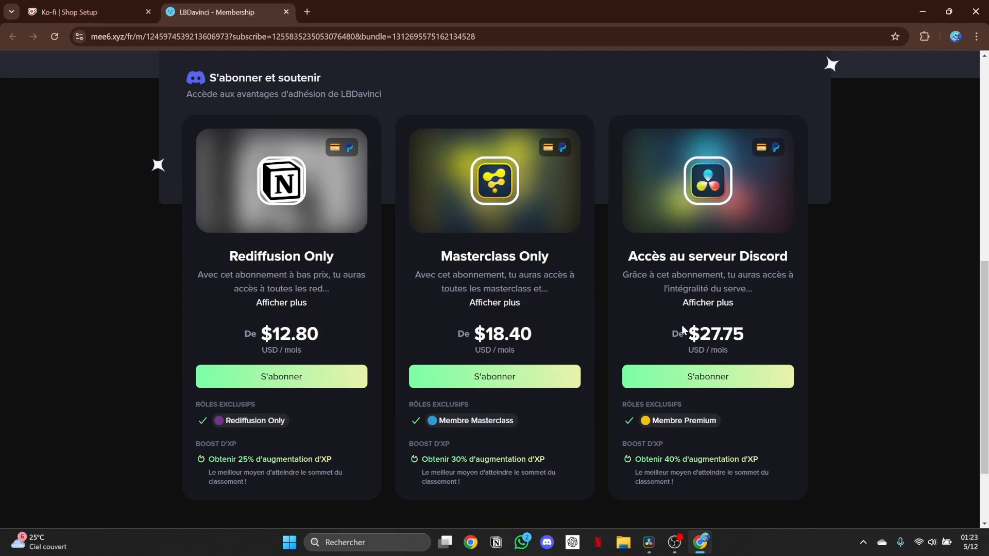
left_click_drag(474, 334, 533, 341)
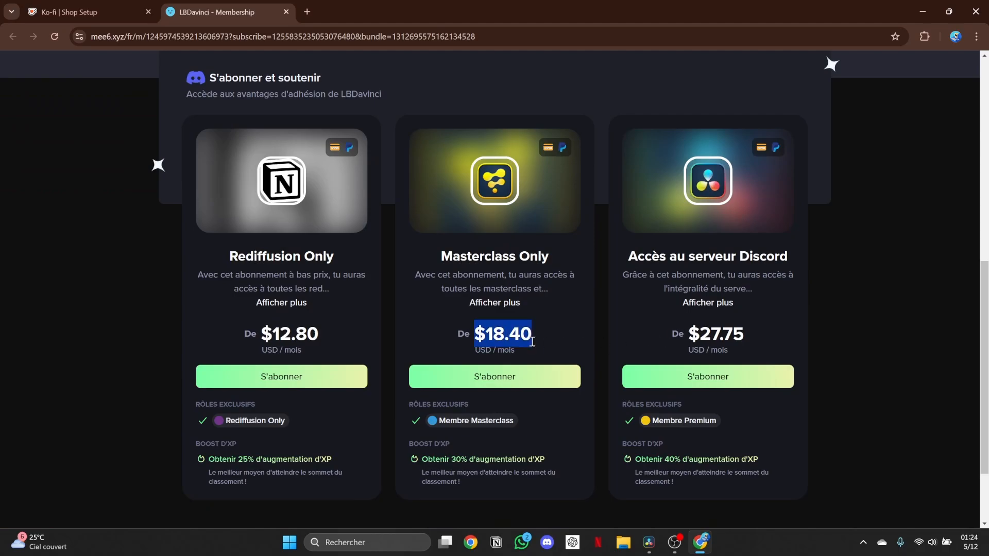
left_click_drag(273, 334, 344, 342)
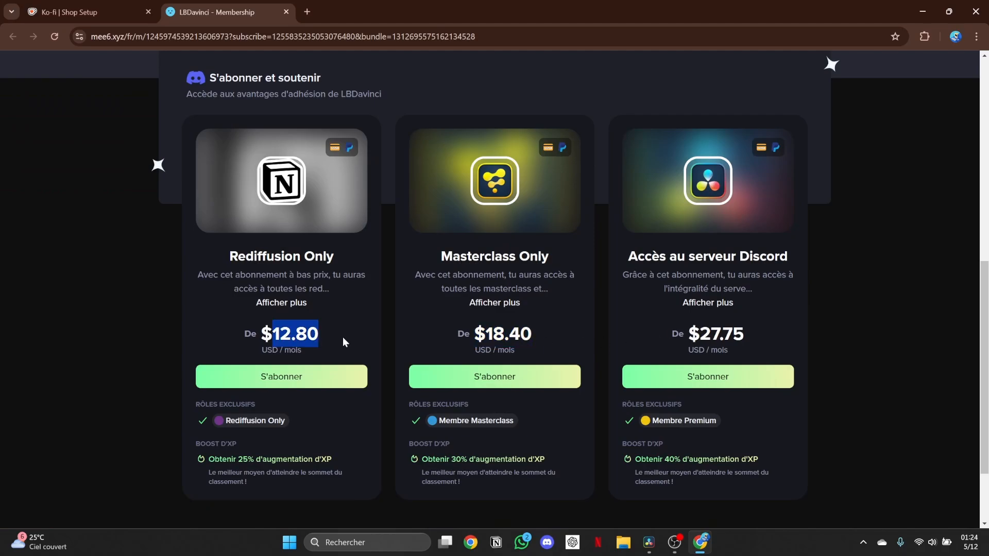
left_click(727, 375)
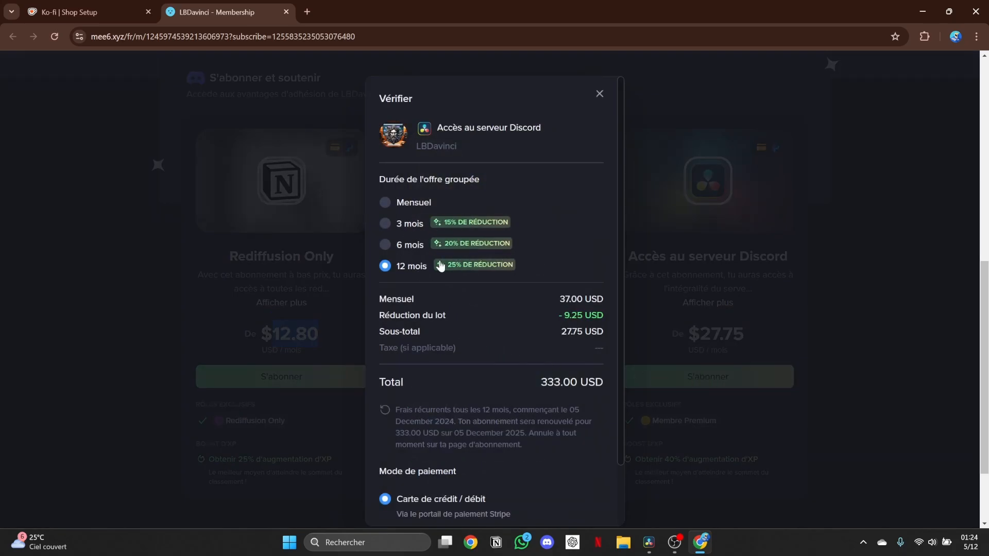
left_click(601, 94)
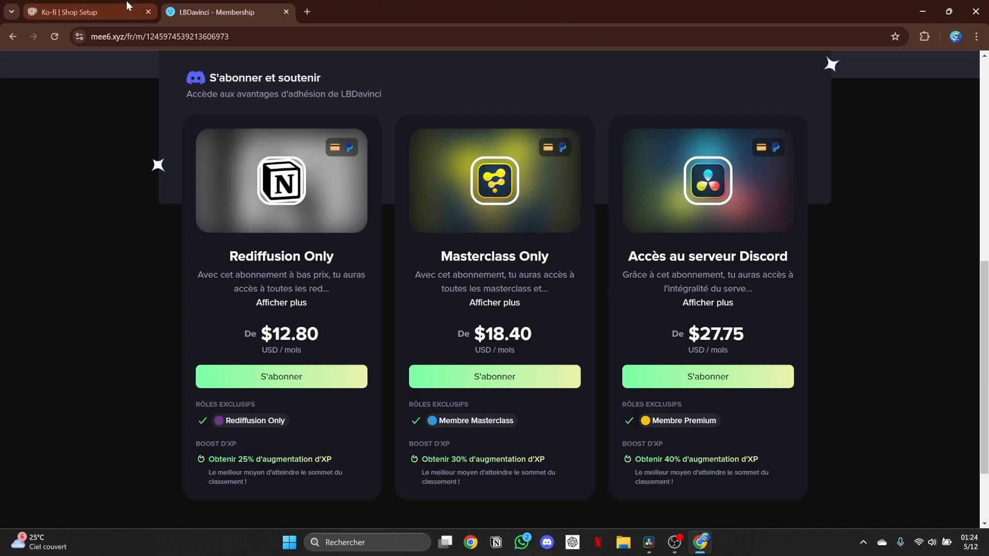
- Look through the Masterclass products in the Ko-fi shop list and close the browser
left_click(78, 11)
scroll(799, 215, "down", 3)
scroll(799, 214, "down", 2)
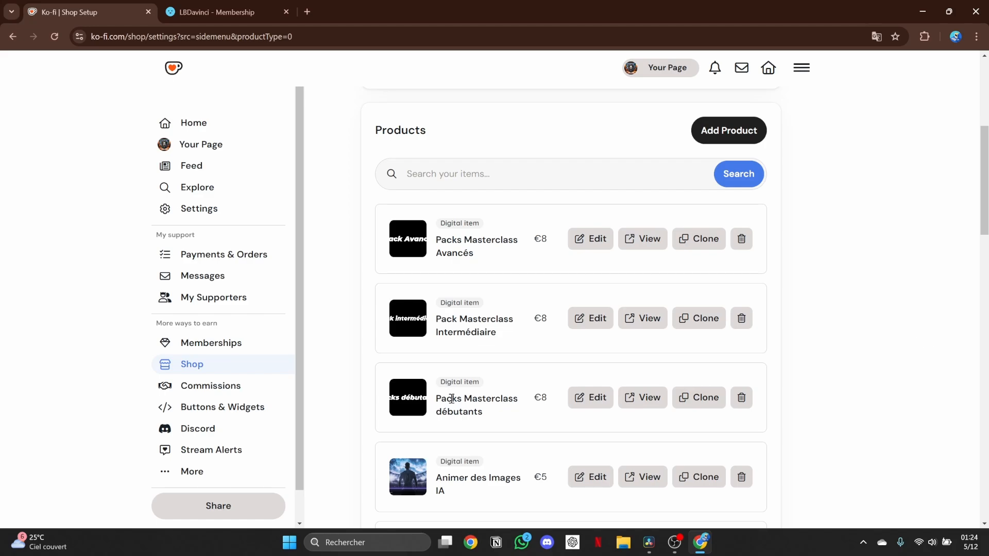
left_click_drag(437, 400, 529, 419)
left_click(489, 418)
scroll(574, 327, "down", 10)
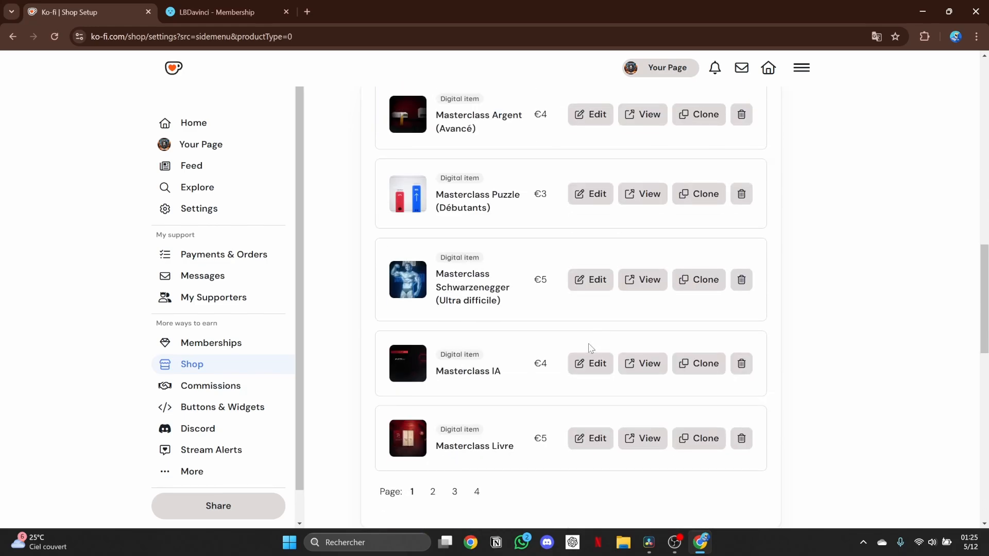
scroll(545, 330, "up", 8)
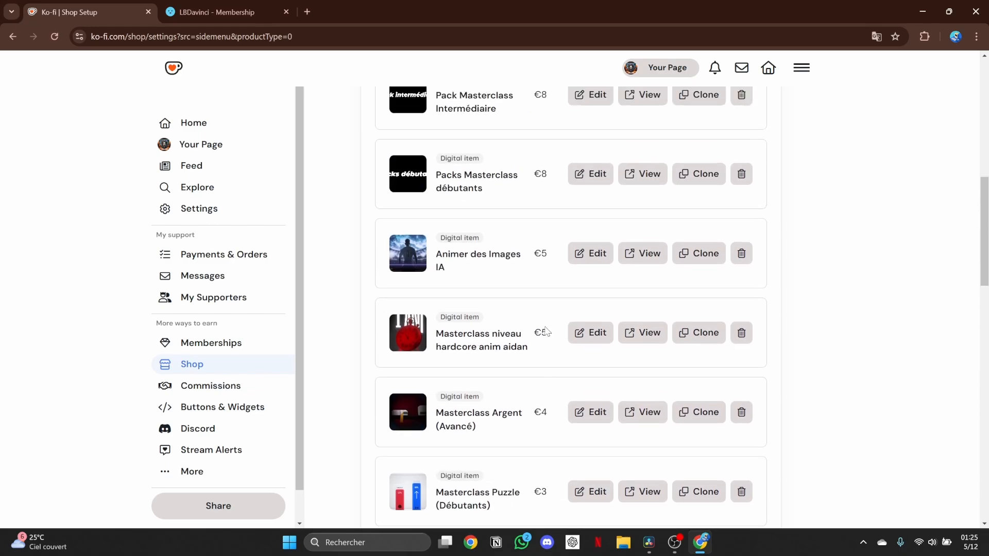
scroll(541, 309, "up", 1)
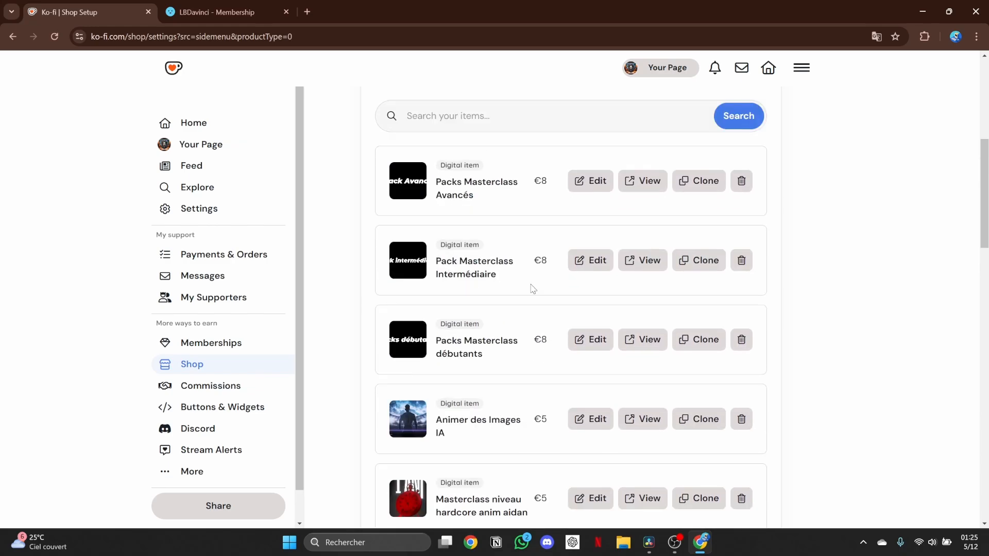
left_click(976, 11)
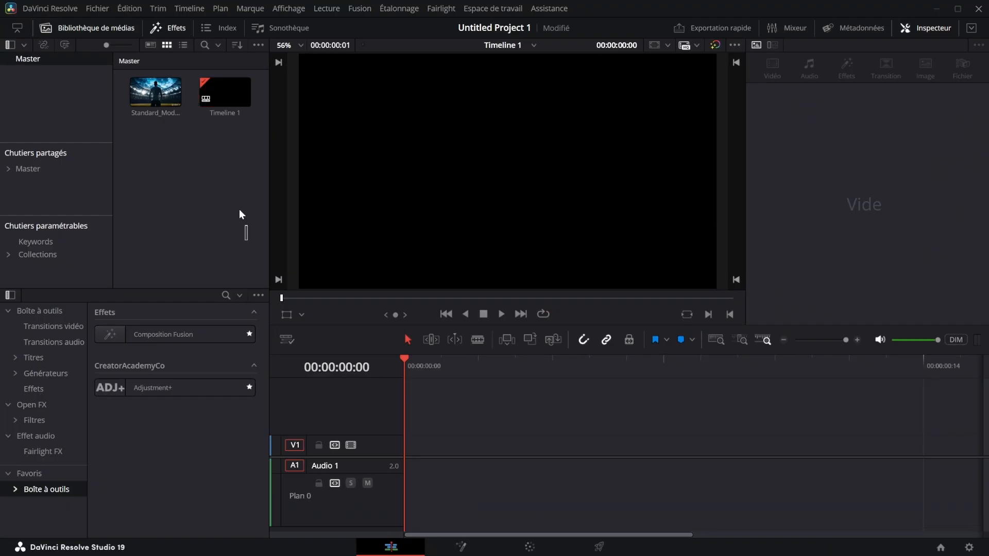
- Add a Fusion Composition to the start of track V1 and open it in Fusion
left_click_drag(165, 335, 479, 444)
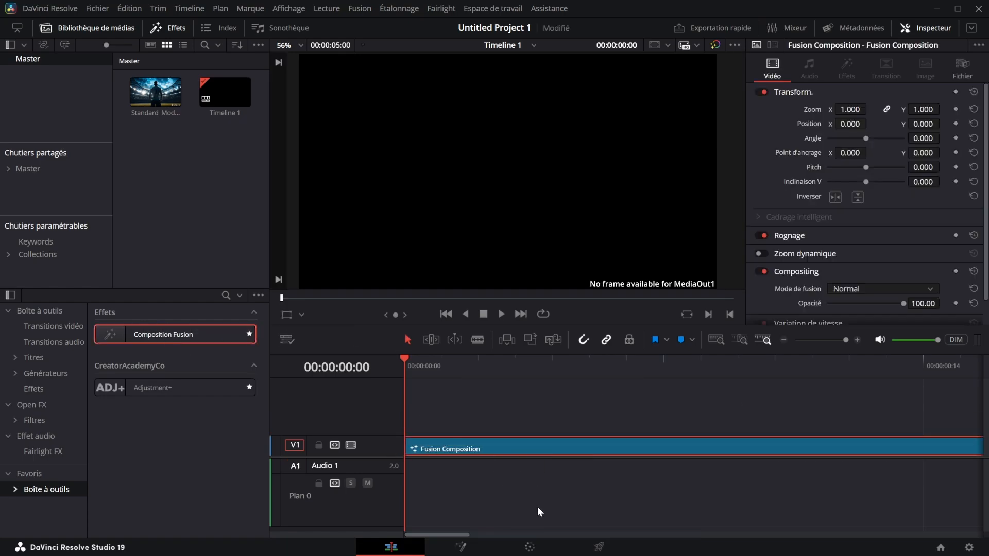
left_click(460, 547)
left_click(343, 434)
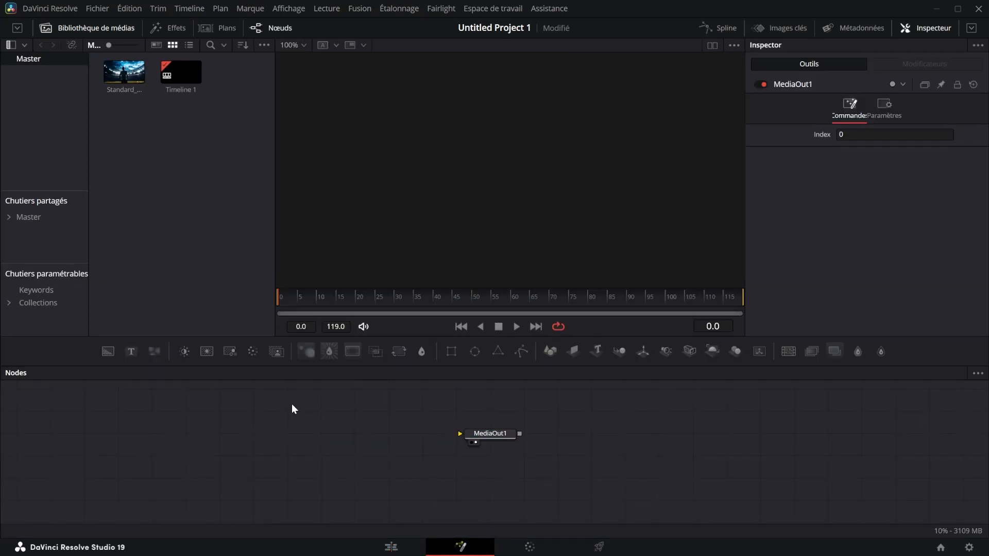
- Add the footage clip and a Background node to the composition and merge the clip over the background
left_click_drag(124, 72, 623, 212)
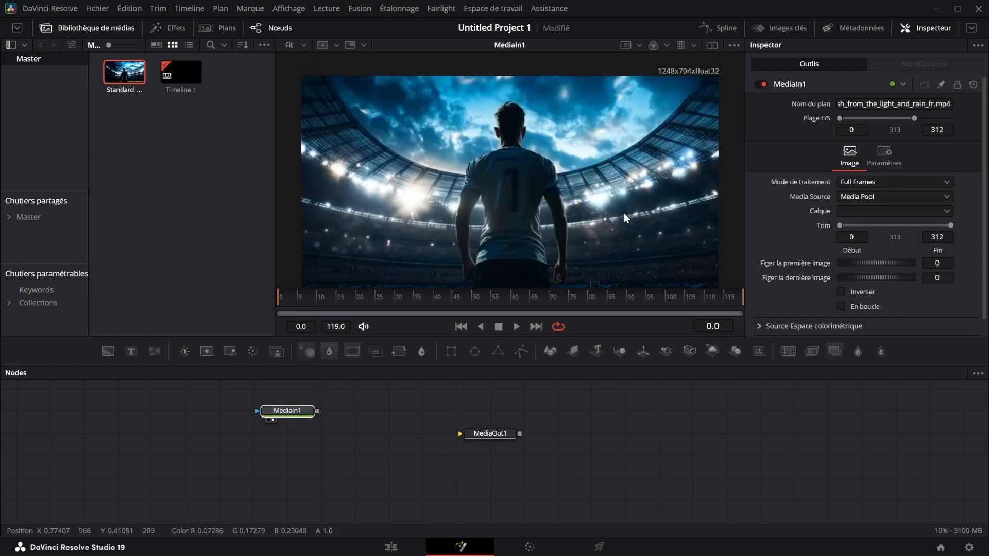
left_click_drag(646, 75, 723, 98)
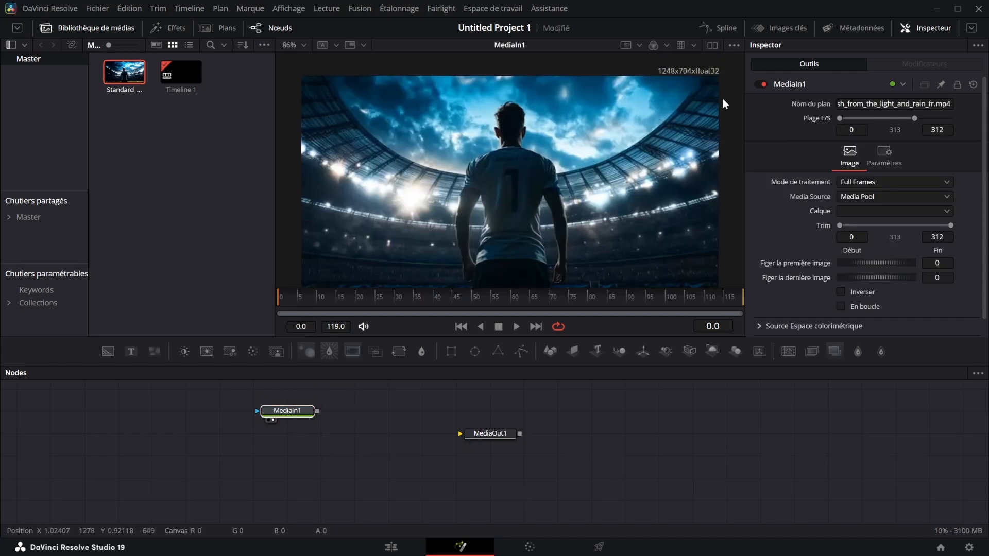
left_click(403, 436)
left_click_drag(134, 363, 218, 455)
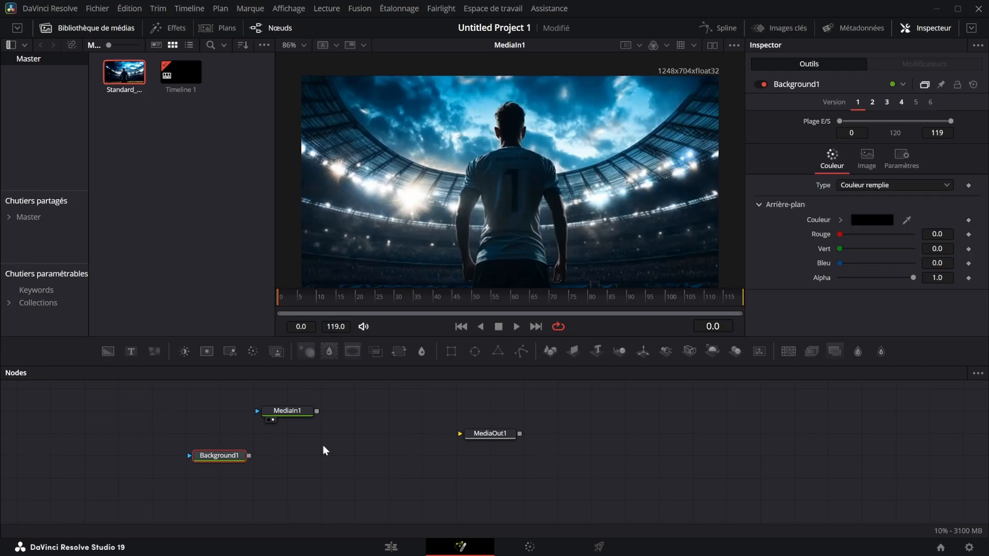
left_click_drag(317, 411, 249, 455)
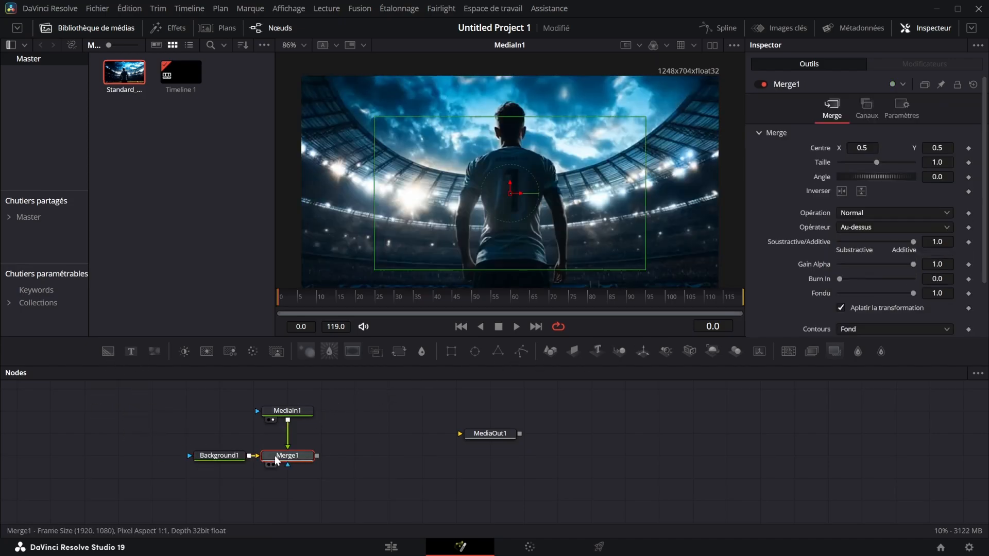
- View the Merge1 output and enlarge the footage until it fills the 1920x1080 frame
scroll(561, 238, "down", 2)
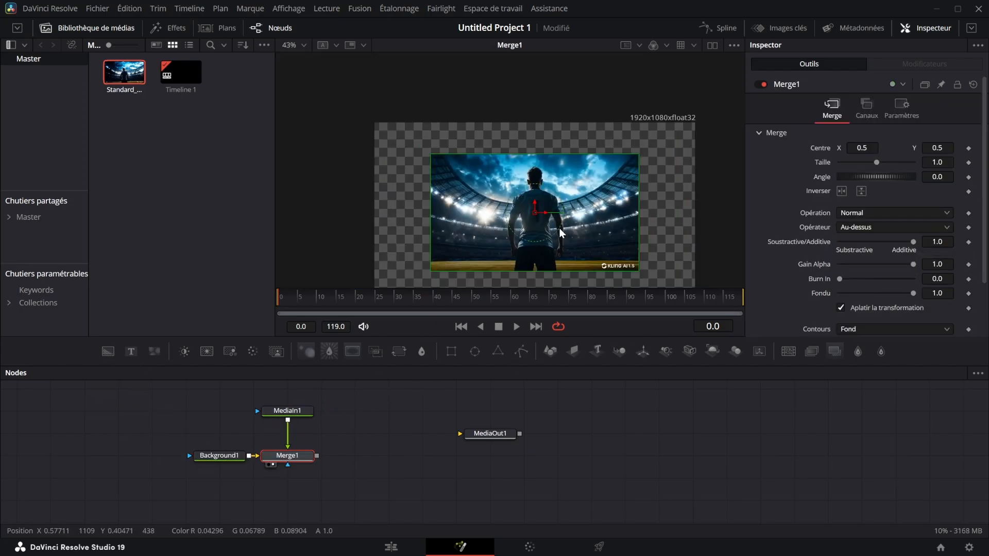
left_click_drag(687, 125, 690, 129)
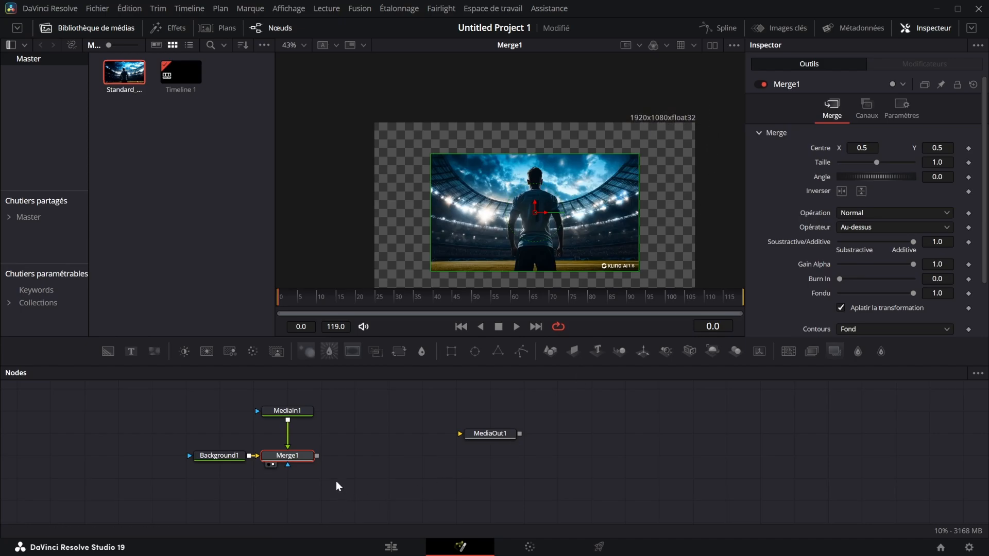
left_click_drag(944, 170, 911, 200)
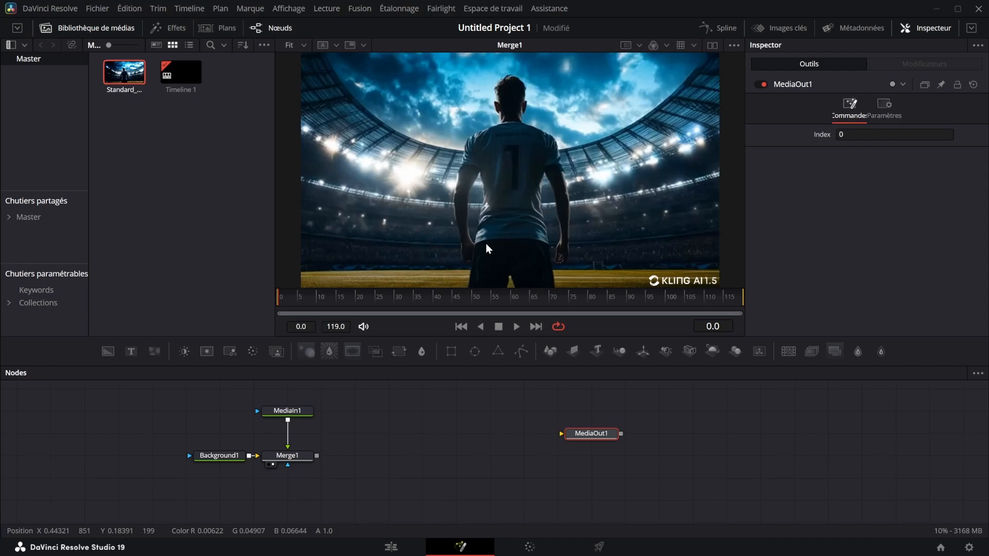
- Add a second Background node masked by an ellipse and set the ellipse's soft edge to 0.2
scroll(480, 425, "up", 2)
scroll(480, 425, "down", 1)
left_click(480, 425)
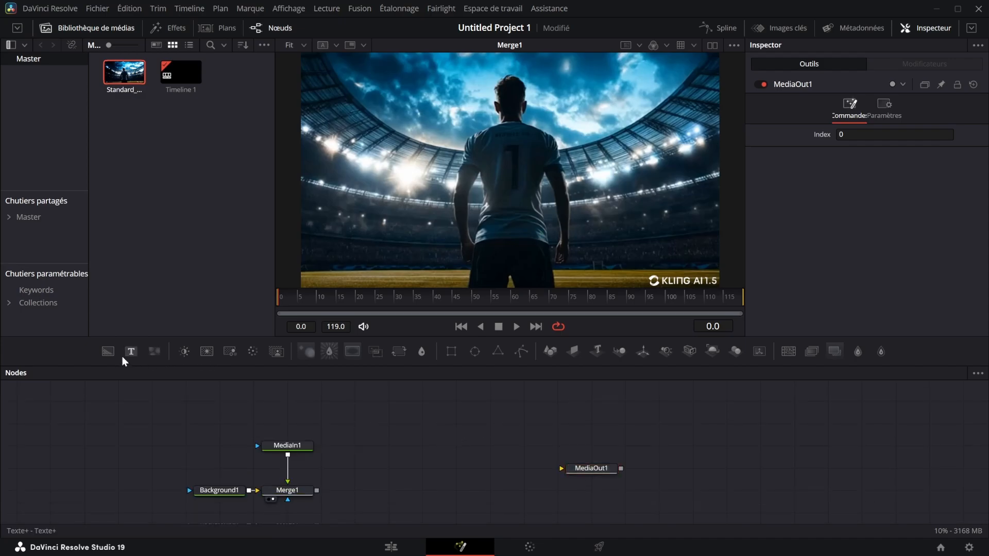
left_click_drag(107, 351, 509, 214)
left_click_drag(841, 179, 972, 196)
- Set the ellipse-masked background's colour to white
left_click(471, 430)
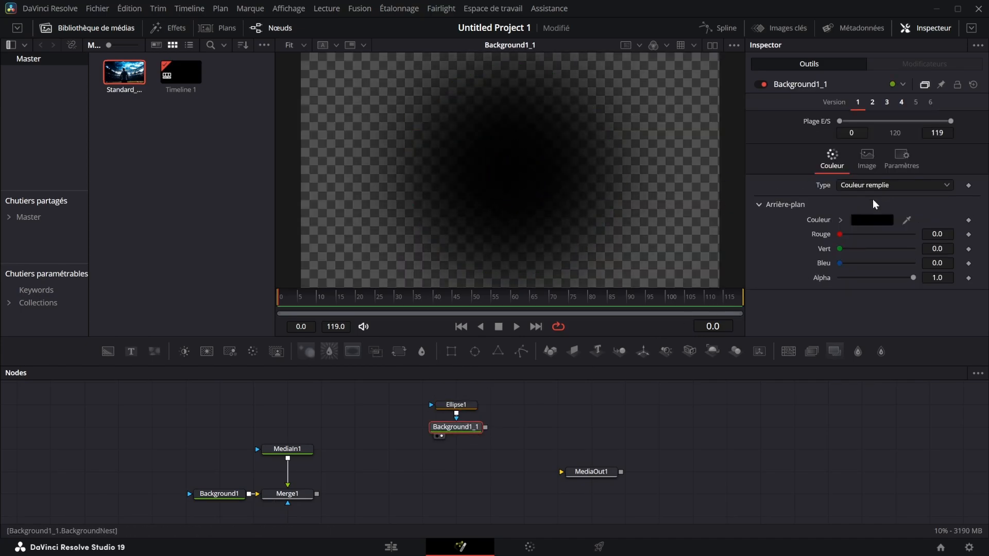
left_click(872, 220)
left_click_drag(622, 209, 621, 171)
left_click(624, 380)
scroll(691, 425, "down", 1)
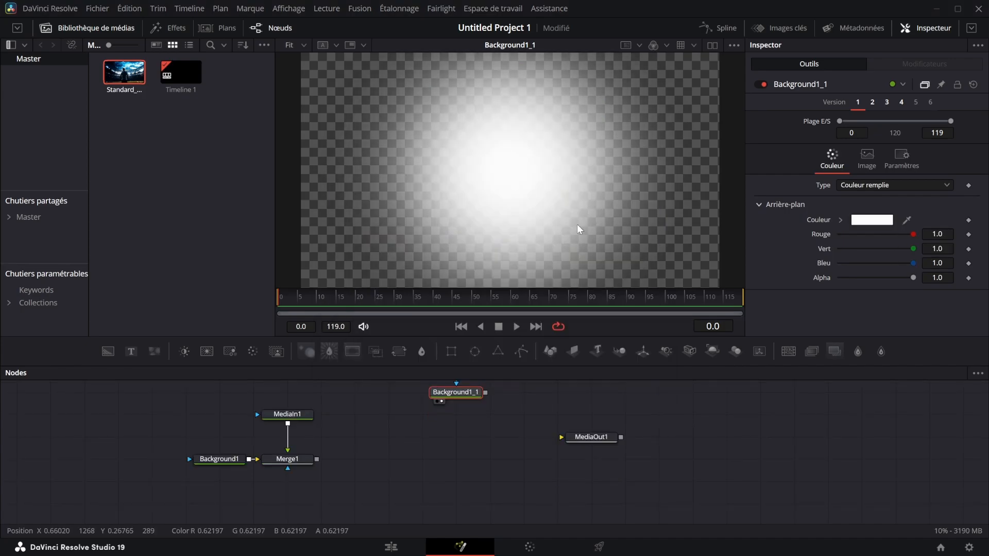
scroll(518, 425, "up", 1)
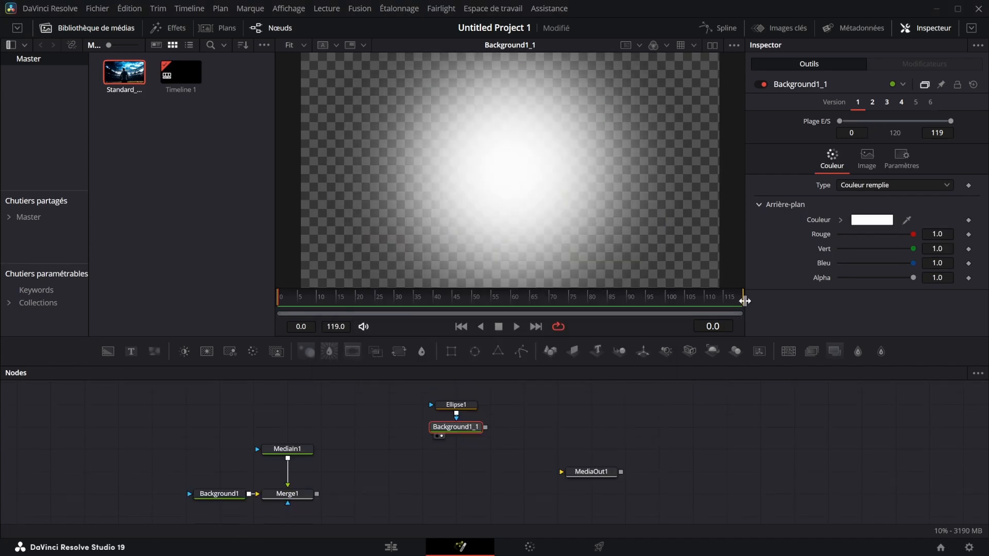
- Turn off automatic resolution for the white background and set its width to 1080
left_click(867, 157)
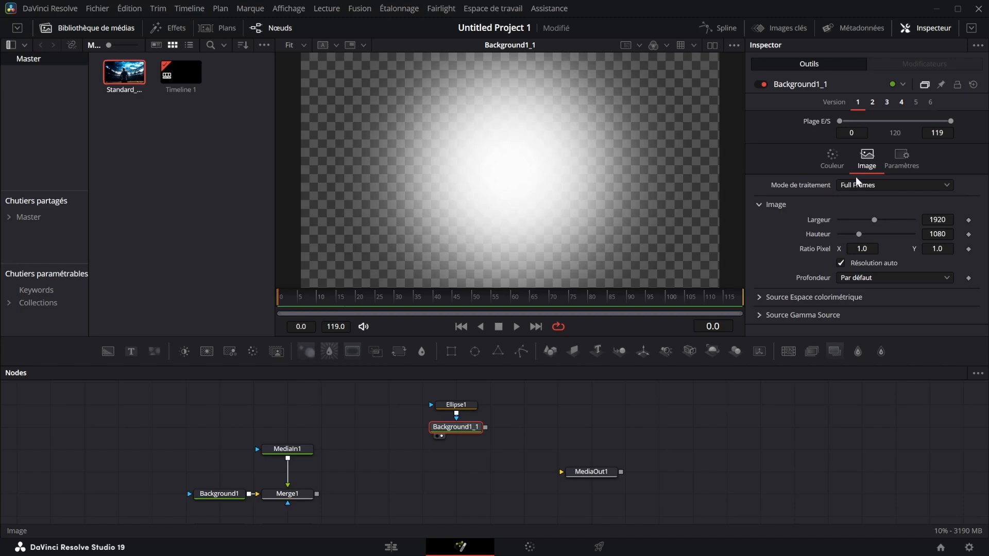
left_click(841, 264)
left_click(930, 221)
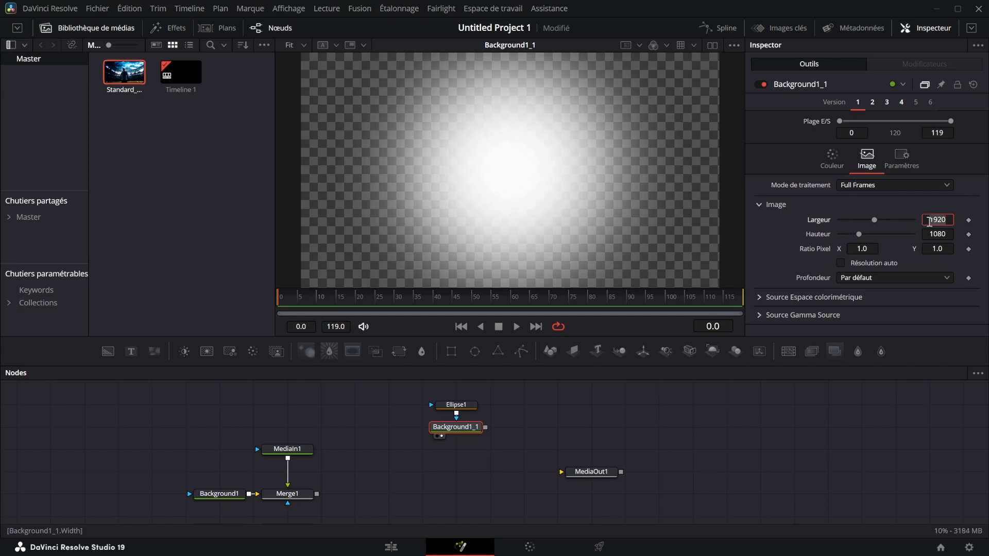
type("1080")
left_click(840, 431)
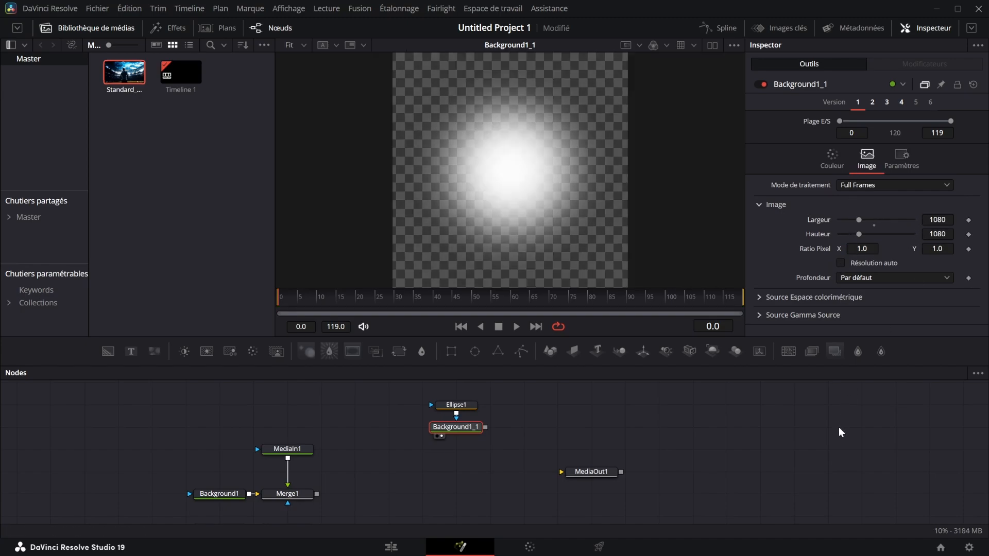
- Copy the Ellipse1 mask node and paste three duplicates of it above the white background
left_click_drag(506, 415, 457, 438)
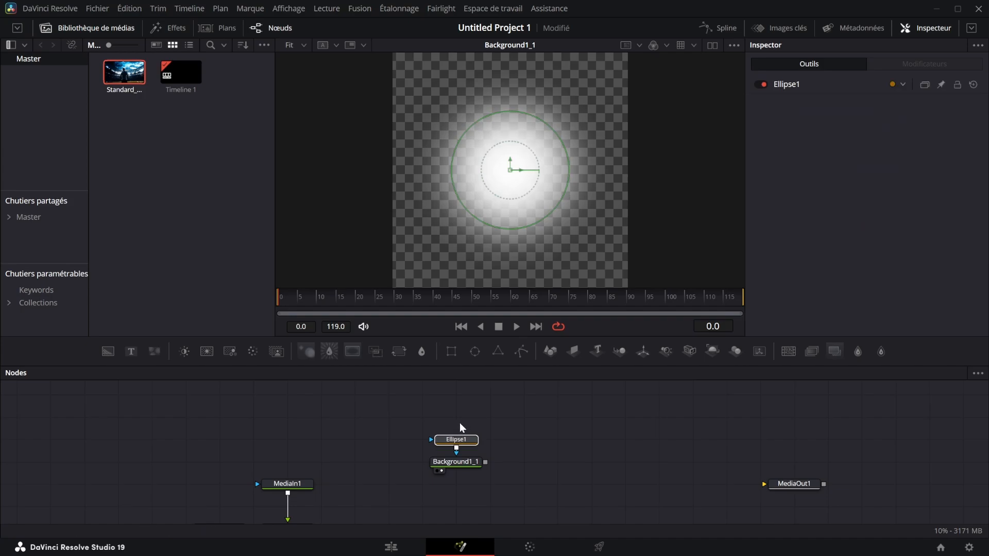
key("ctrl+c")
key("ctrl+v")
key("ctrl+v")
key("ctrl+v")
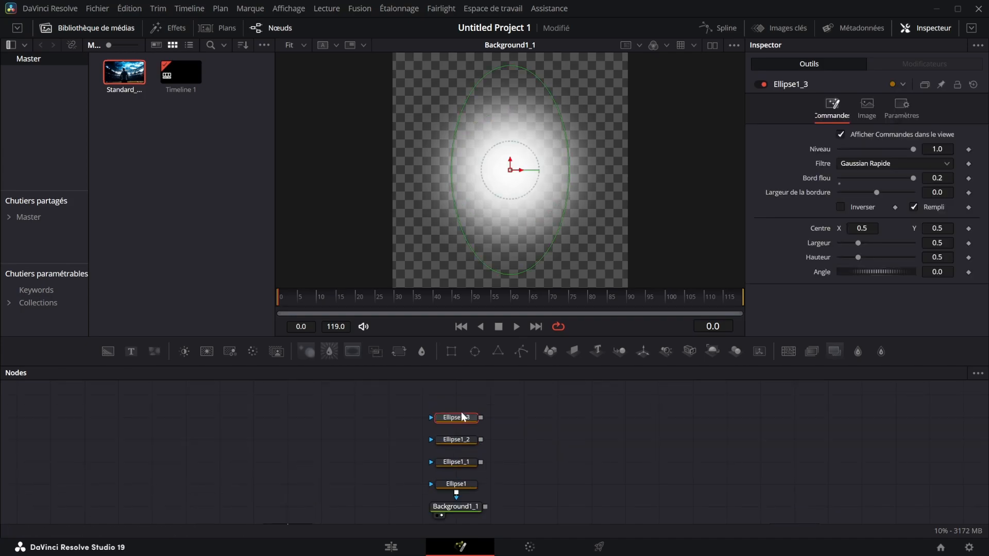
- Paste a fourth duplicate of the ellipse mask and chain the ellipse nodes into the white background's mask input
key("ctrl+v")
left_click_drag(481, 472, 463, 492)
left_click_drag(481, 449, 470, 466)
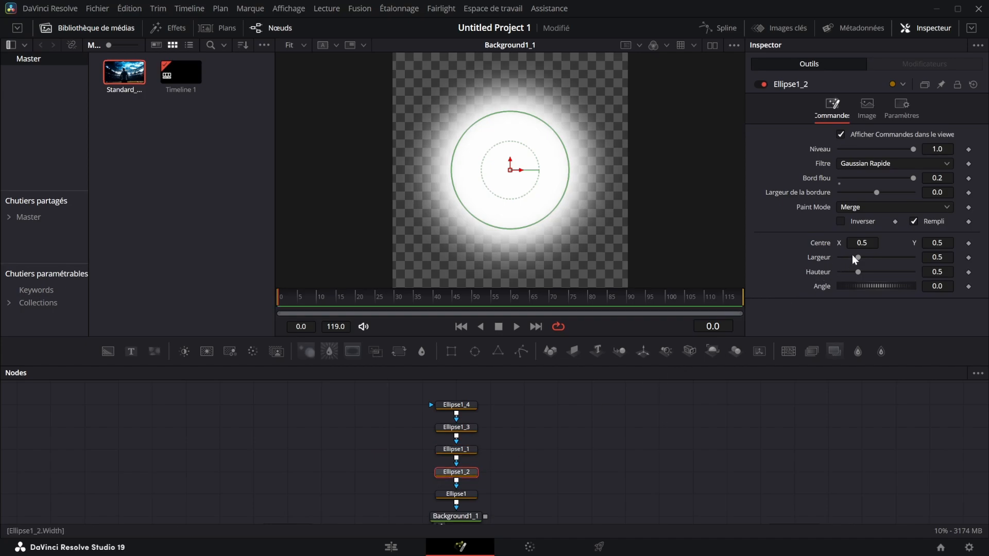
- Move the centre of the Ellipse1_2 mask to X 0, Y 0
left_click(862, 243)
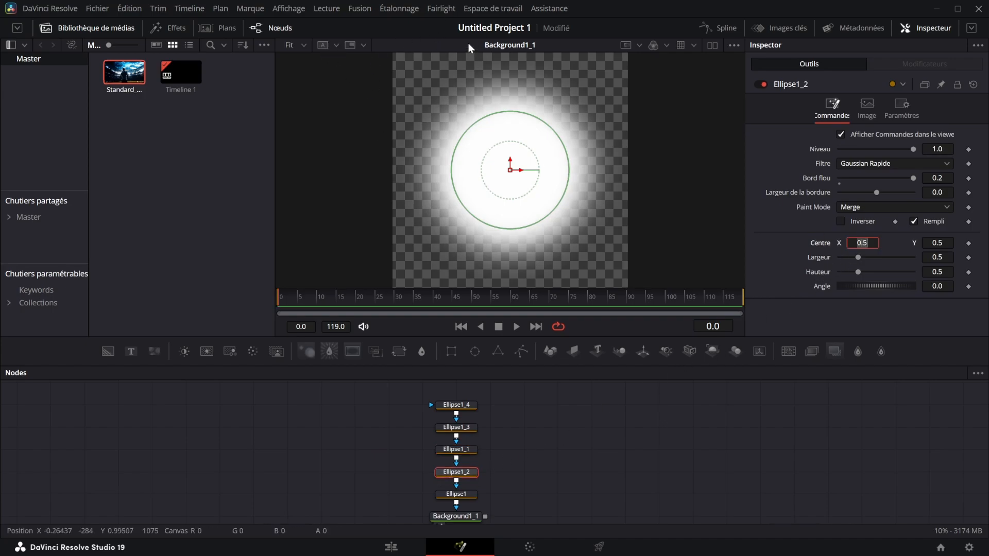
type("0")
key("Tab")
type("0")
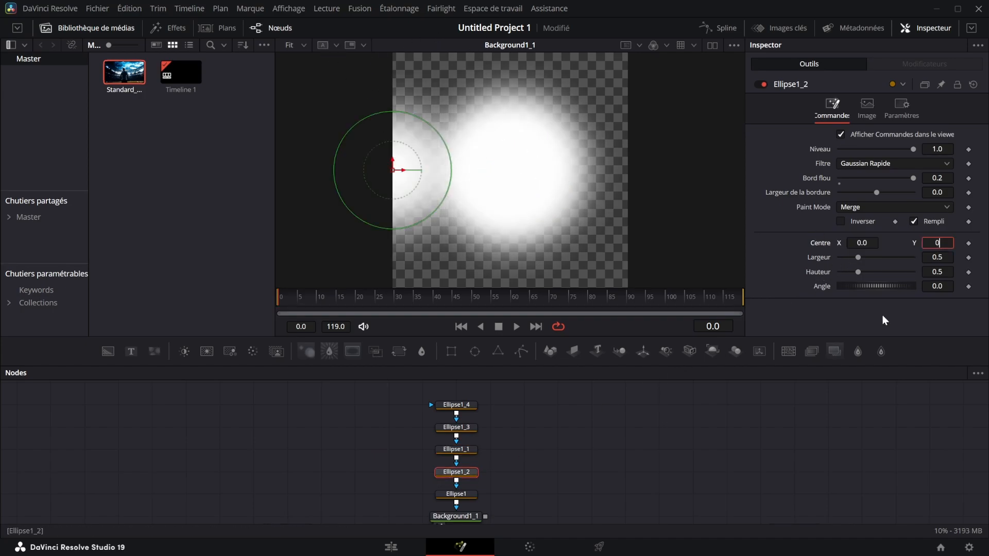
key("Return")
- Move the centre of the Ellipse1_1 mask to X 1, Y 1
left_click(457, 450)
left_click(860, 243)
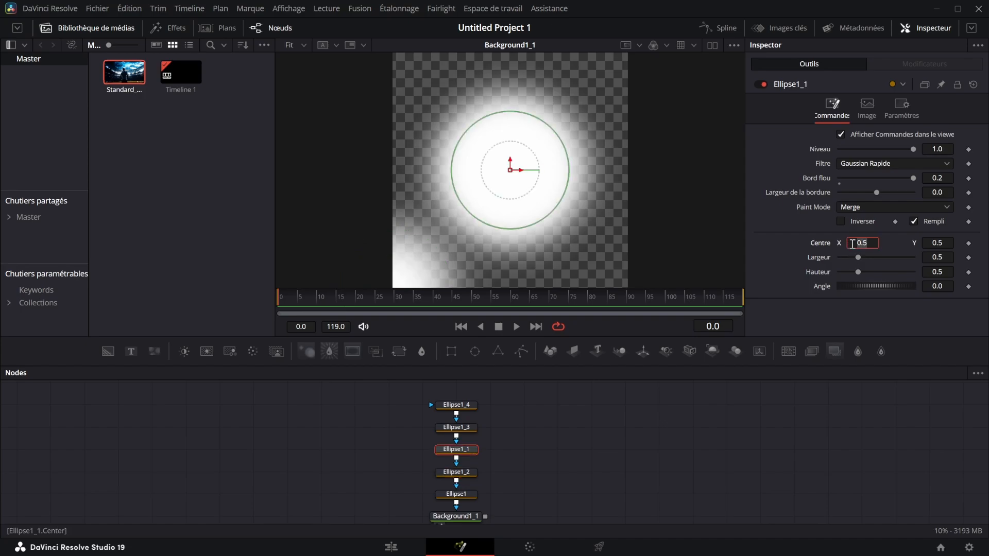
type("1")
key("Tab")
type("1")
- Move the centre of the Ellipse1_3 mask to X 1, Y 0
left_click(455, 428)
left_click(852, 243)
type("1")
left_click(940, 245)
type("0")
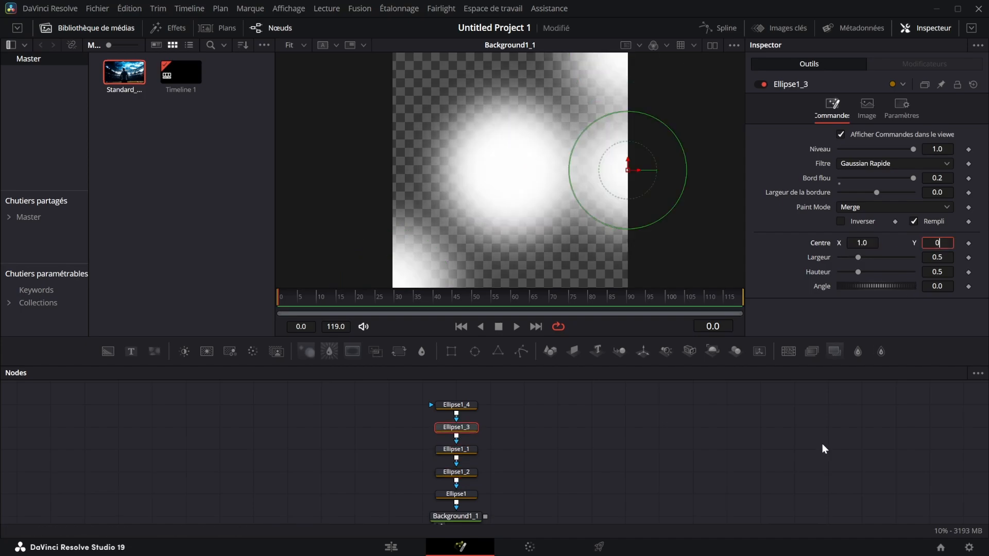
key("Return")
- Move the centre of the Ellipse1_4 mask to X 0, Y 1
left_click(456, 405)
left_click(862, 228)
type("0")
key("Tab")
type("1")
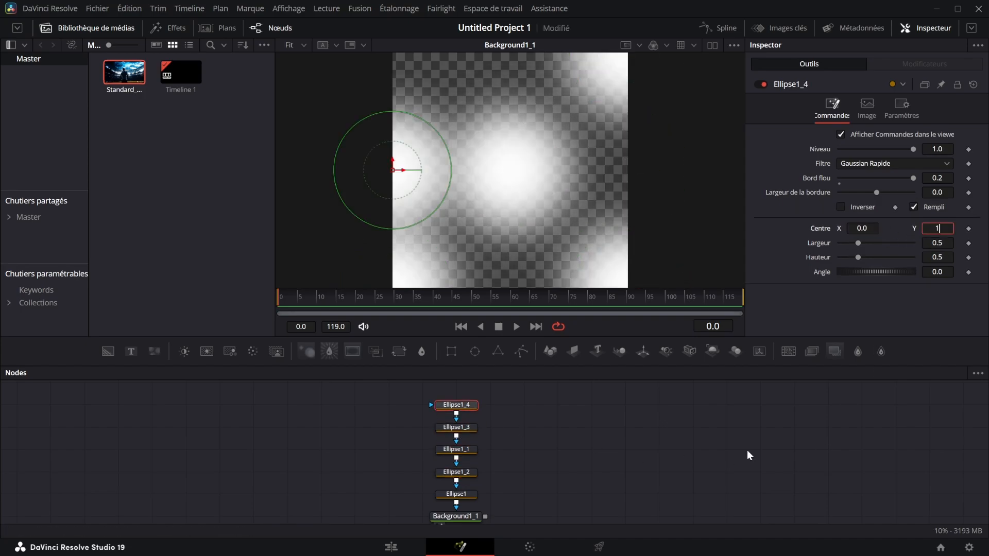
key("Return")
- Add a Transform node after the white background, place it directly below and display its output
scroll(554, 434, "down", 3)
left_click(524, 414)
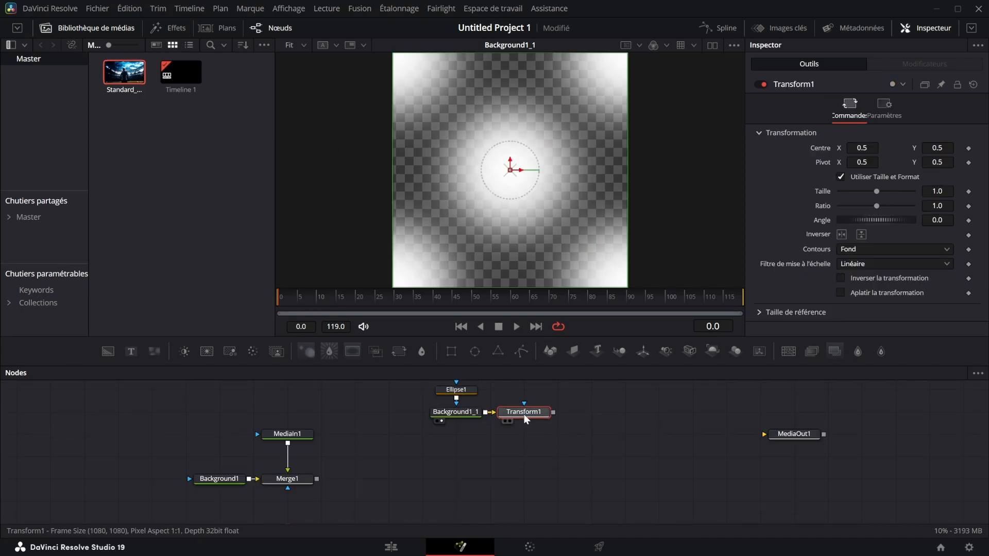
left_click_drag(524, 415, 462, 437)
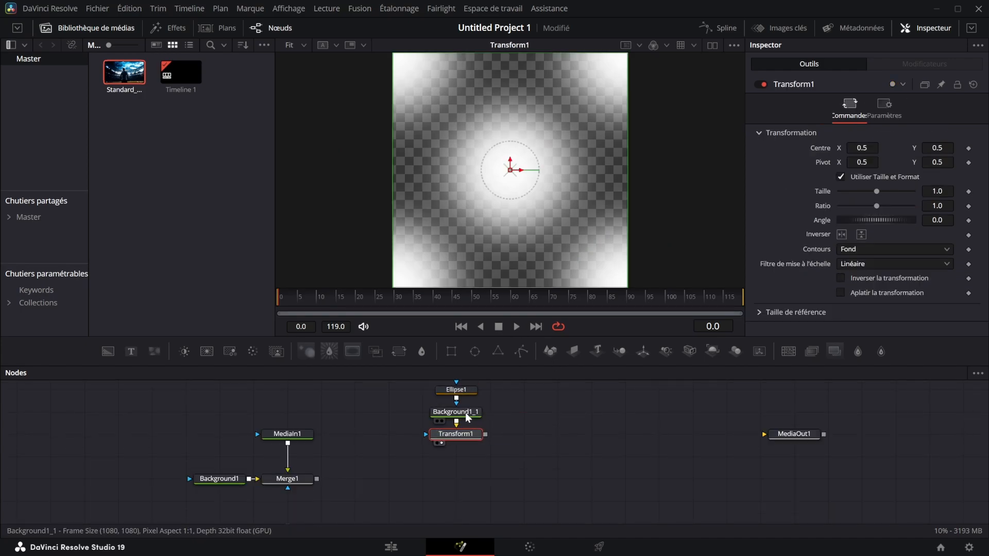
- Set the white background's width and height to 1920 and merge the Transform1 output over Merge1
left_click(464, 412)
left_click(830, 165)
left_click(867, 159)
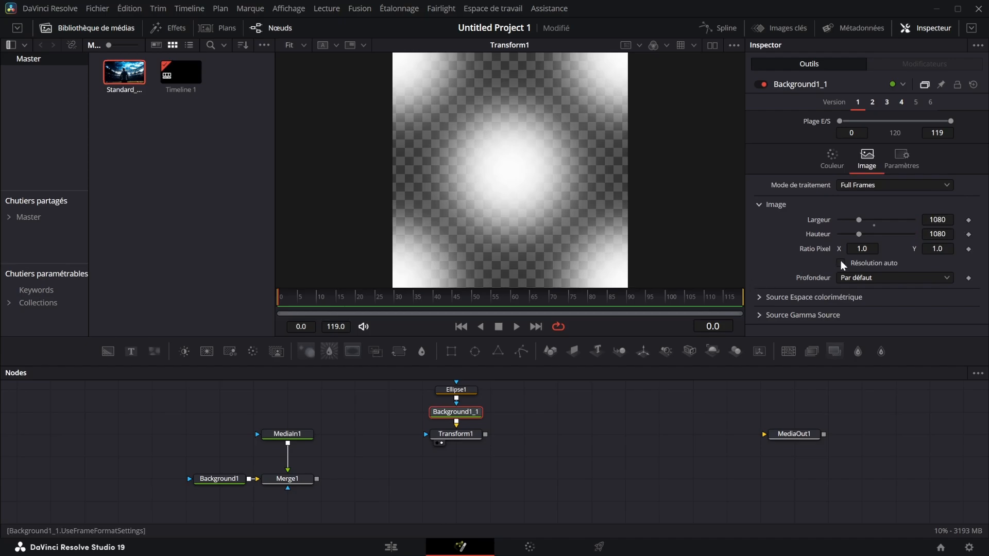
left_click(945, 219)
type("1920")
key("Return")
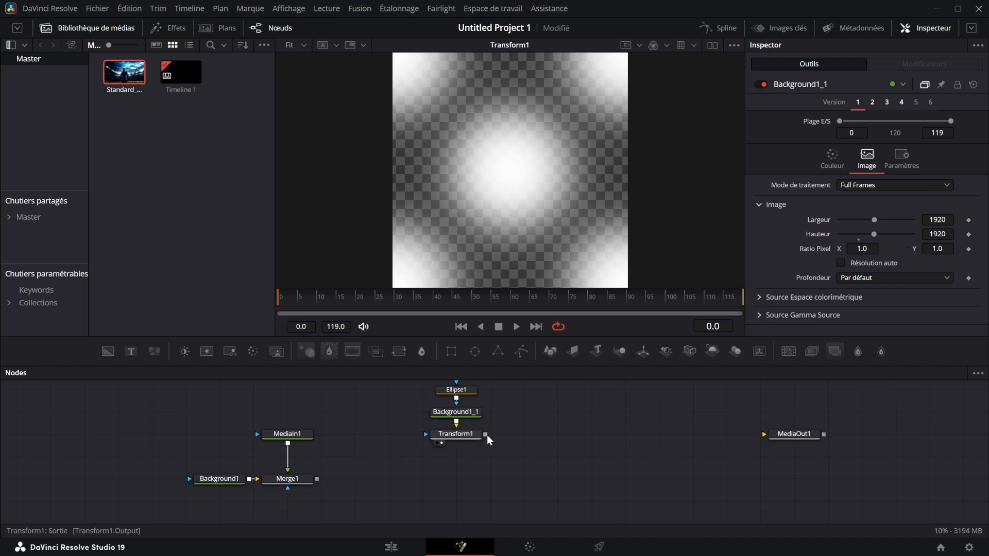
left_click_drag(486, 434, 317, 482)
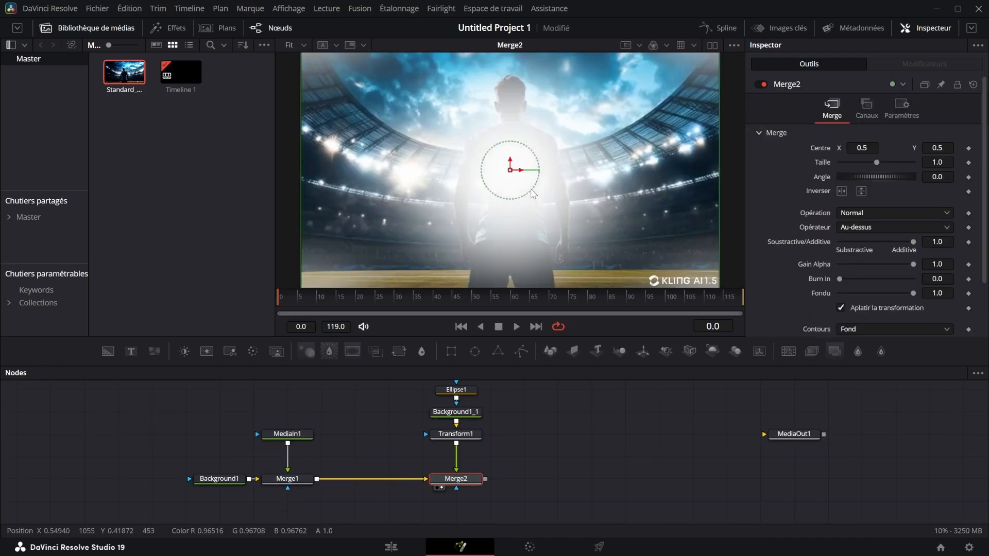
- Set Transform1's size to 0.0028 and its edges to Miroir so the dot pattern tiles across the frame
left_click(472, 434)
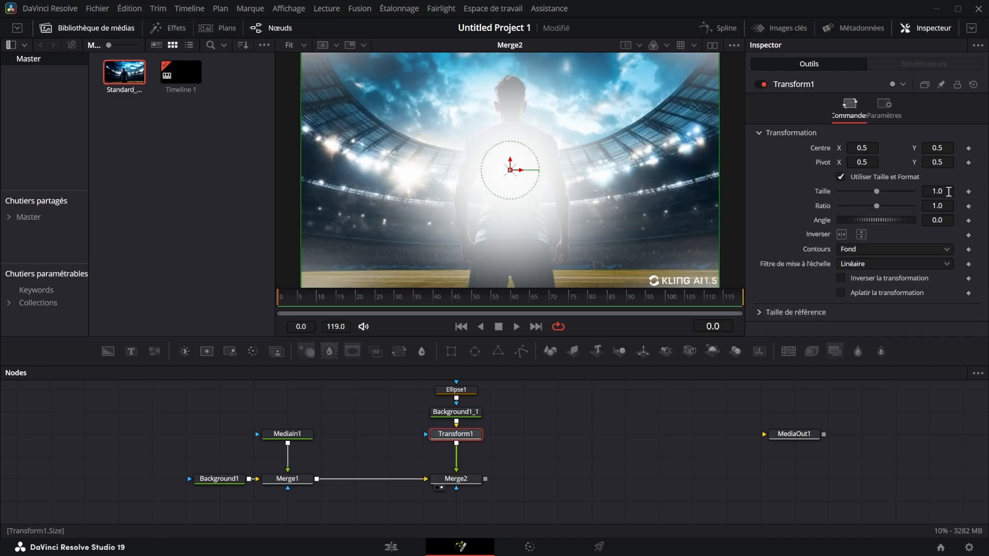
mouse_move(949, 192)
left_mouse_down()
mouse_move(902, 191)
mouse_move(930, 191)
left_mouse_up()
left_click(876, 250)
left_click(857, 303)
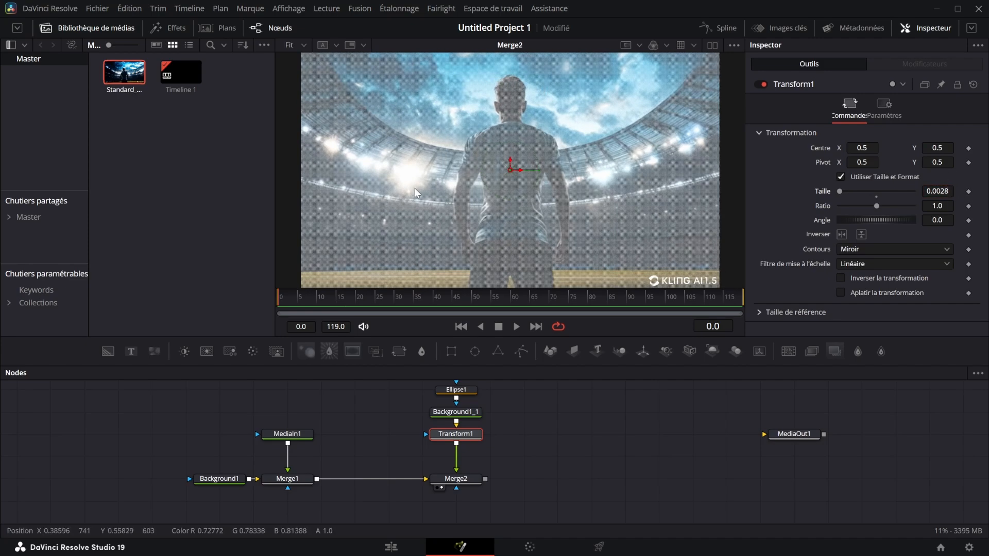
- Set Merge2's blending operation to Surimpression and inspect the dot pattern over the footage at different zoom levels
left_click(456, 479)
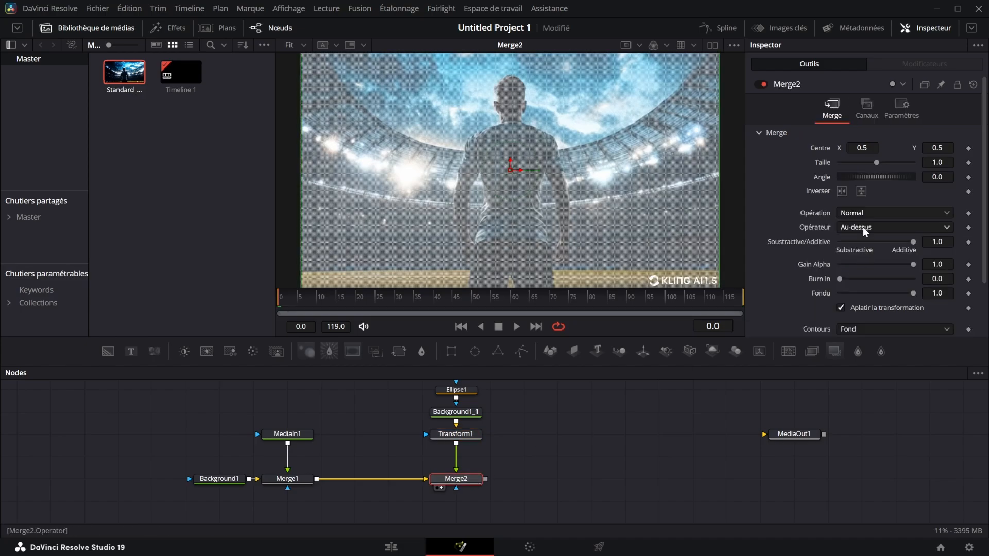
left_click(865, 227)
left_click(866, 227)
left_click(844, 213)
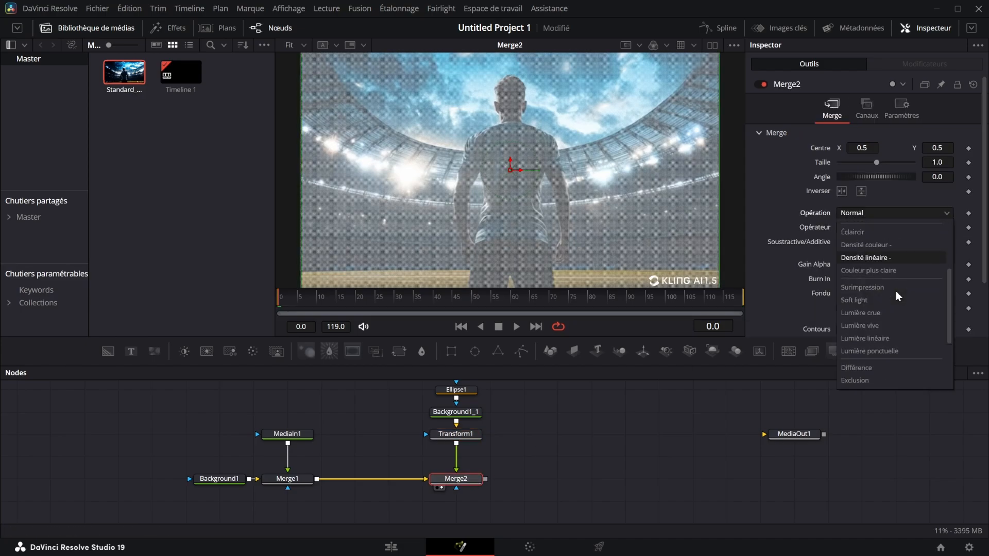
scroll(897, 304, "up", 3)
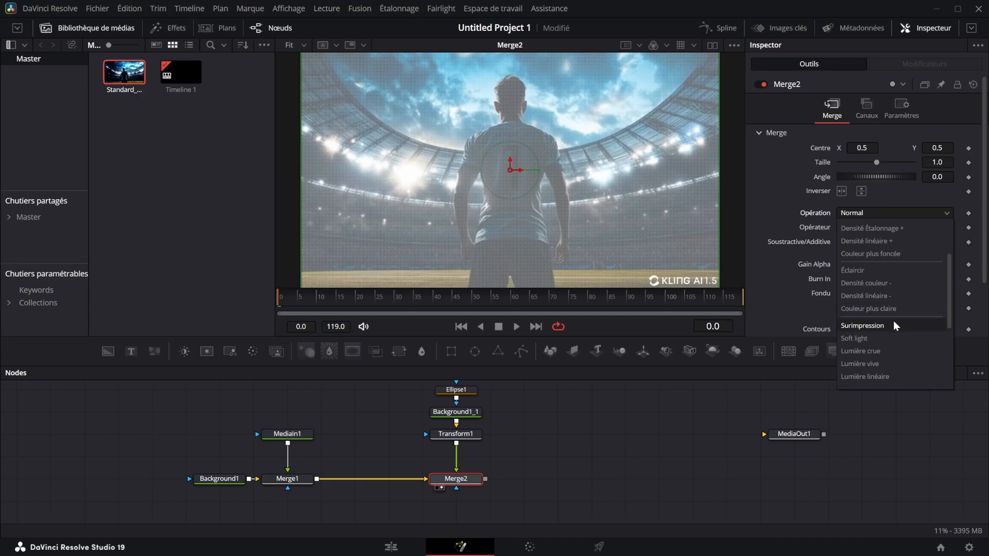
left_click(897, 325)
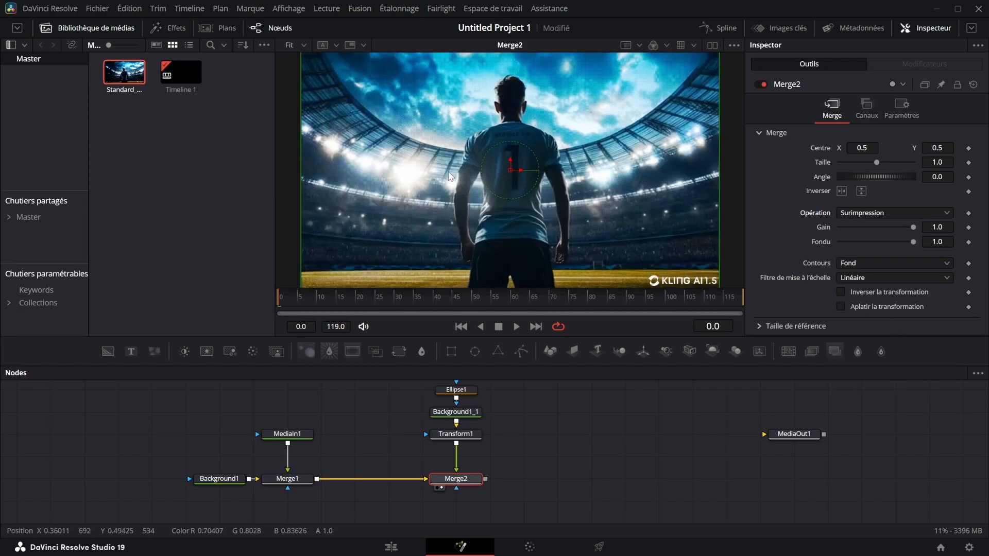
scroll(463, 173, "up", 3)
scroll(460, 187, "down", 3)
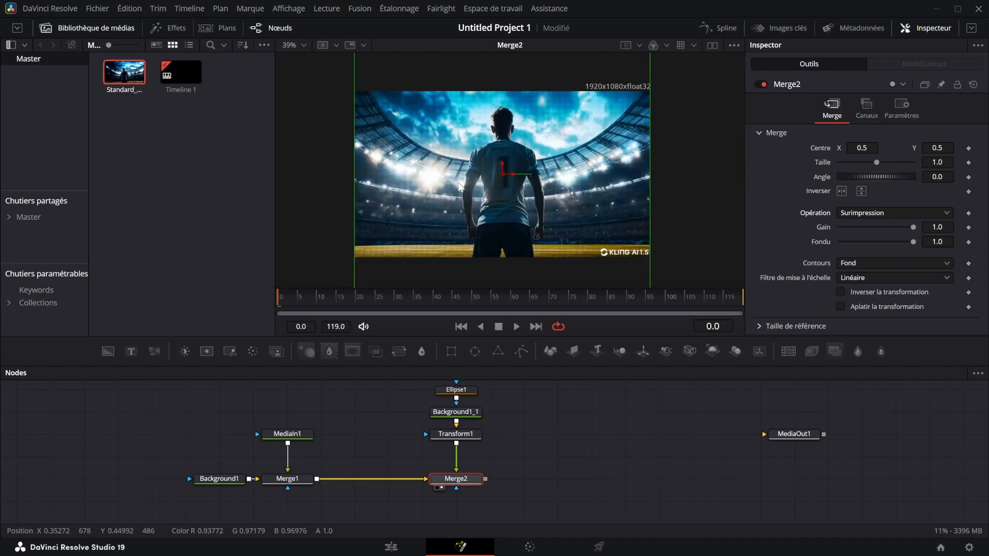
scroll(517, 487, "up", 3)
scroll(520, 487, "down", 2)
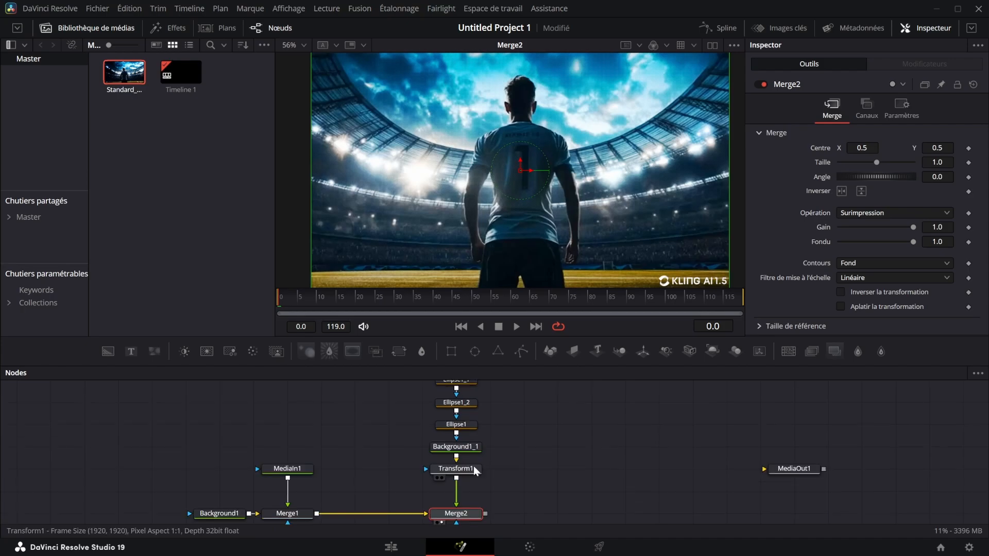
- Adjust the size of the tiled pattern in Transform1 and select the five ellipse masks
left_click(474, 467)
left_click_drag(937, 192, 467, 170)
scroll(483, 454, "up", 2)
left_click_drag(500, 460, 428, 374)
left_click(549, 425)
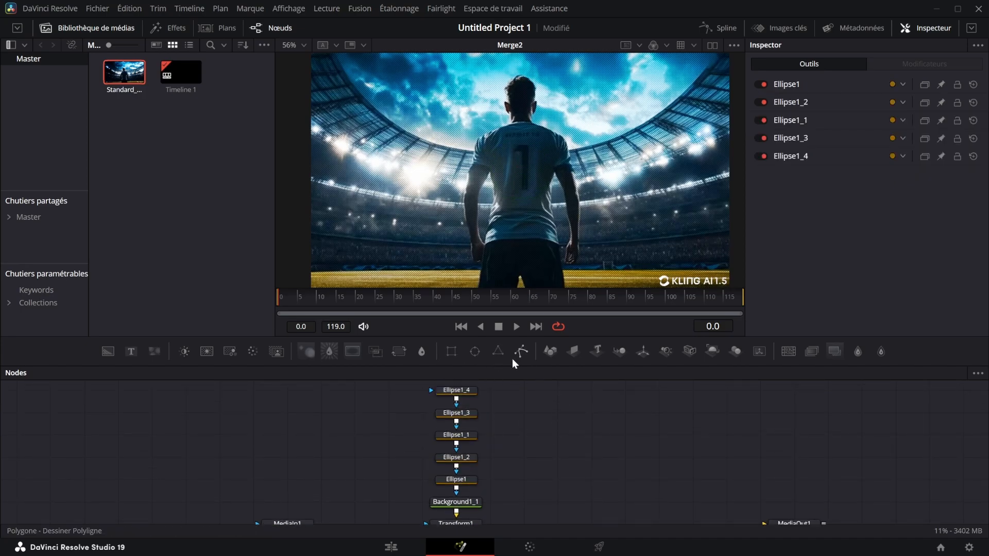
- Delete the ellipse masks, the white background, Transform1 and Merge2, keeping only the footage merge and the output node
scroll(510, 465, "down", 5)
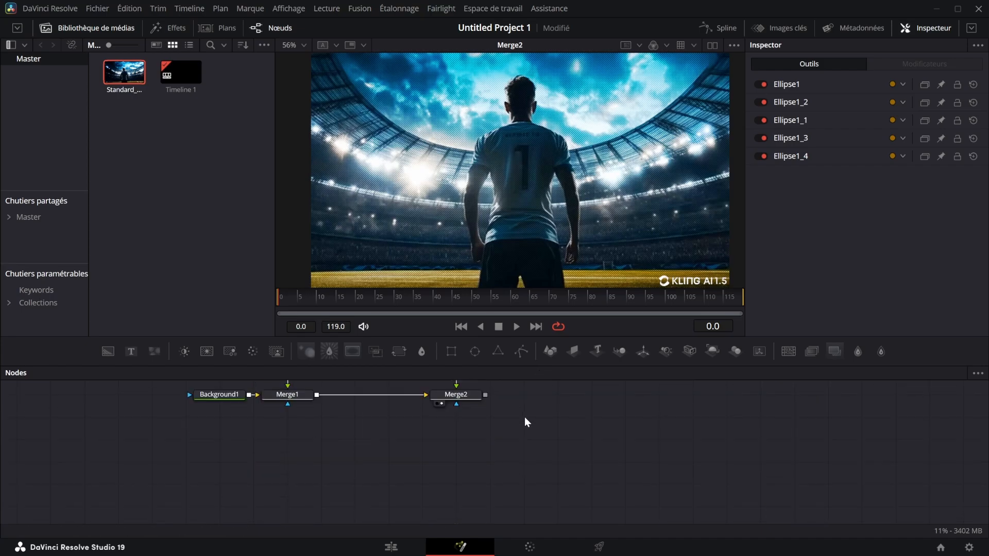
scroll(525, 416, "up", 4)
scroll(531, 419, "down", 1)
left_click_drag(550, 523, 428, 384)
key("Delete")
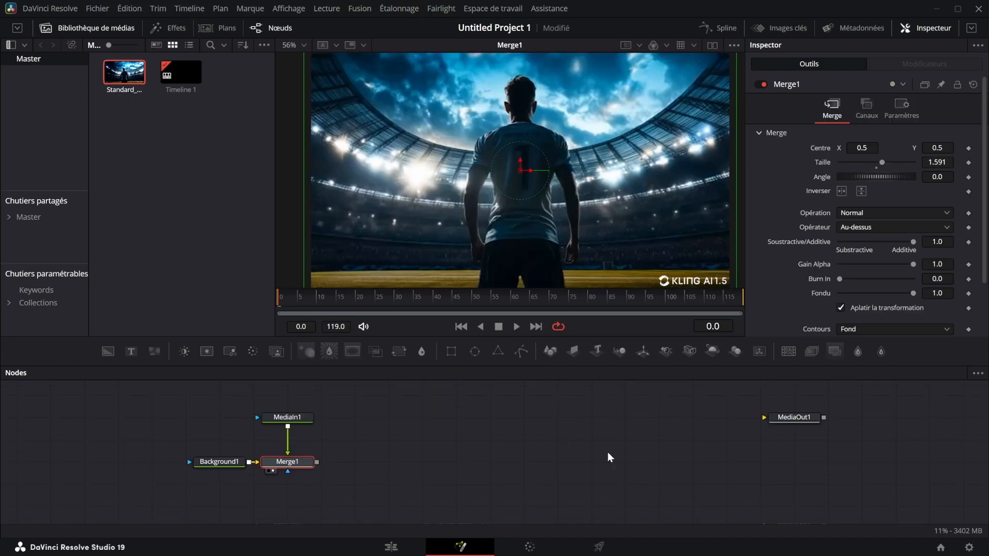
- Add an unconnected sEllipse shape node above MediaIn1 and display it in the viewer
scroll(628, 205, "up", 1)
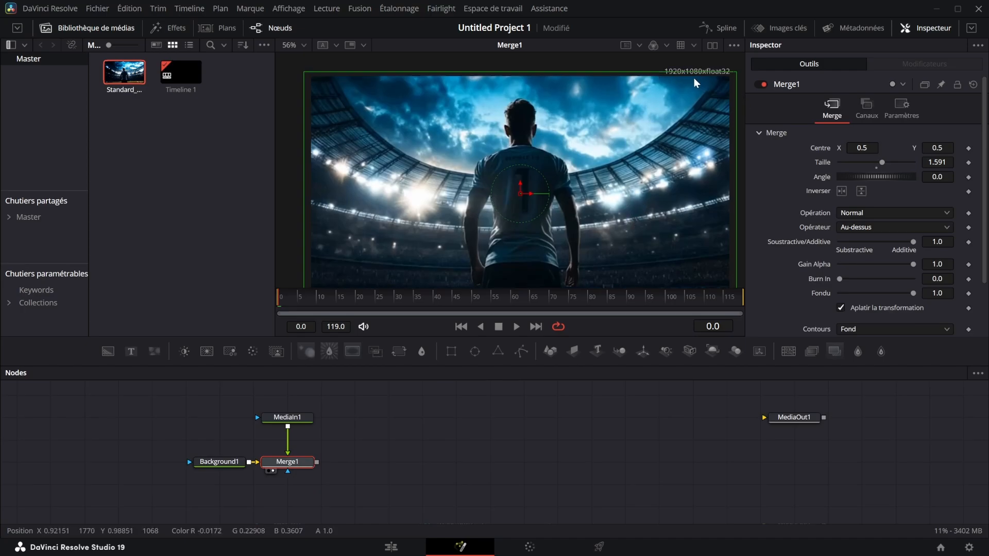
left_click(652, 443)
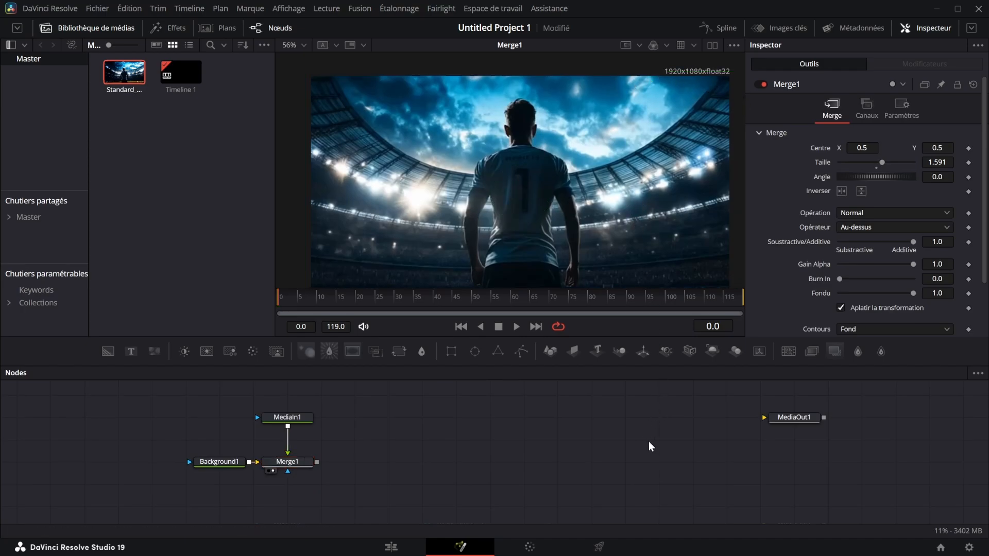
scroll(648, 441, "up", 2)
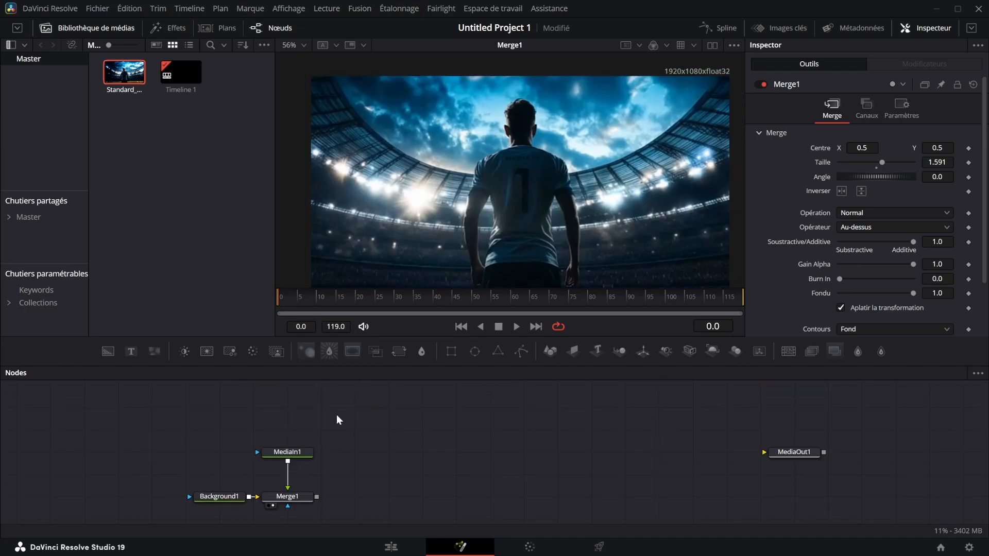
key("shift+space")
type("sell")
key("Return")
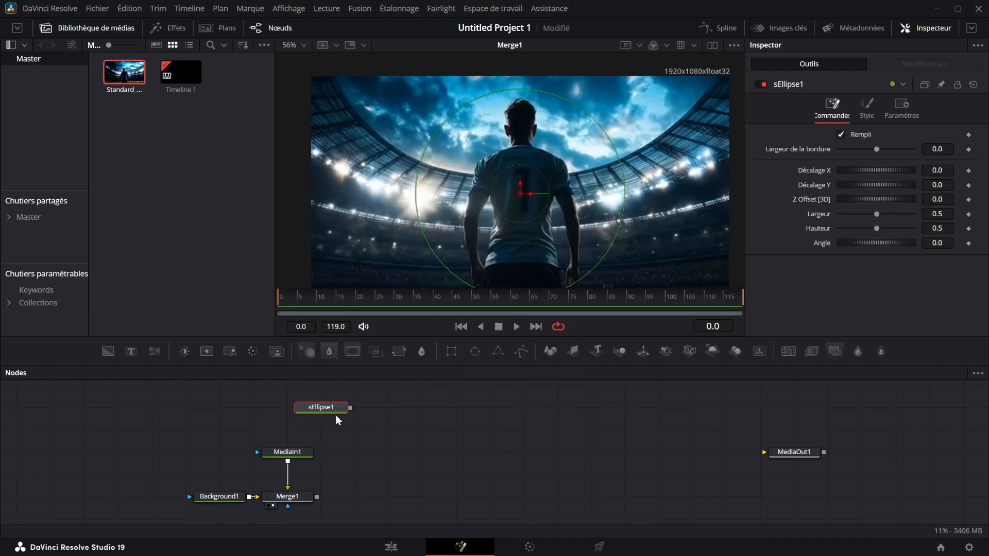
key("1")
left_click_drag(609, 68, 712, 93)
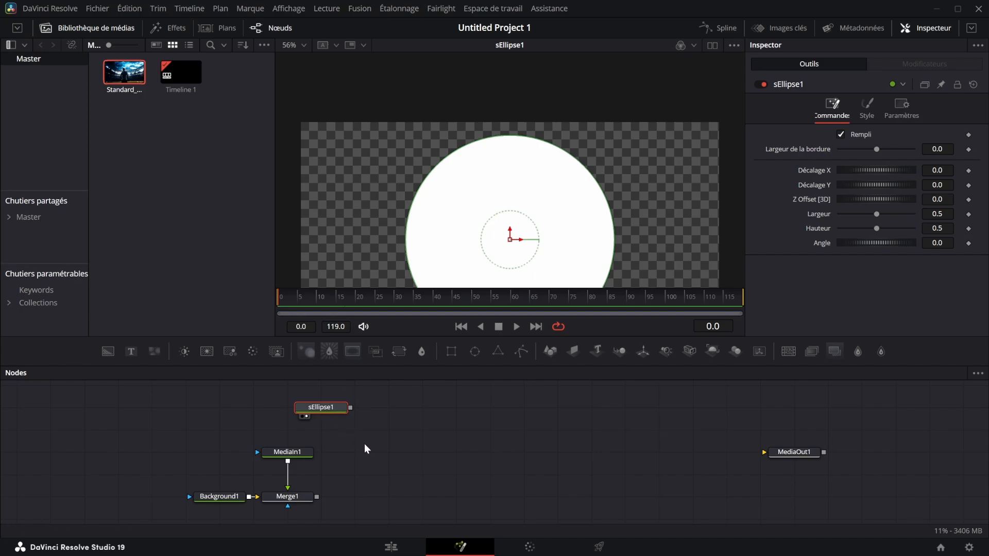
- Add an sRender node after sEllipse1 to render the shape as an image
key("shift+space")
type("render")
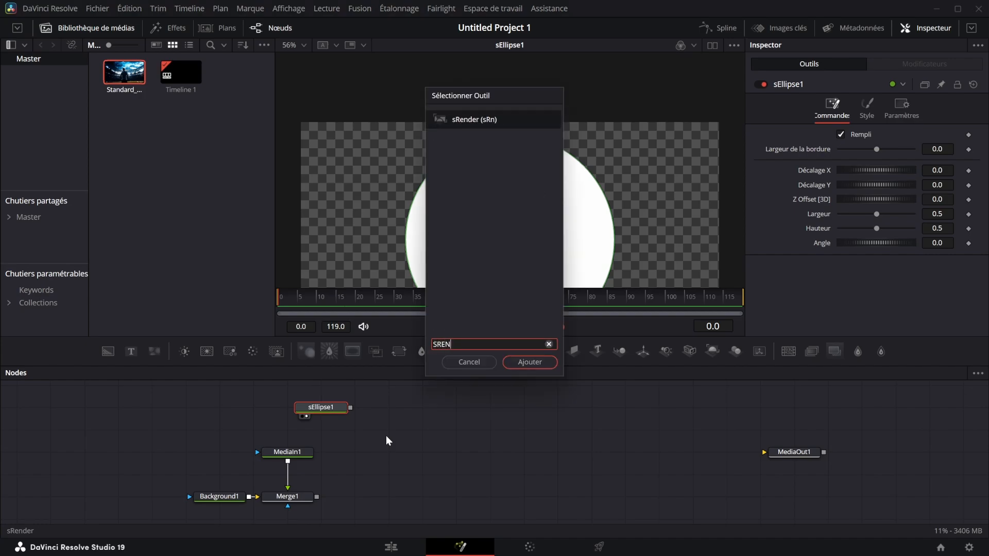
key("Return")
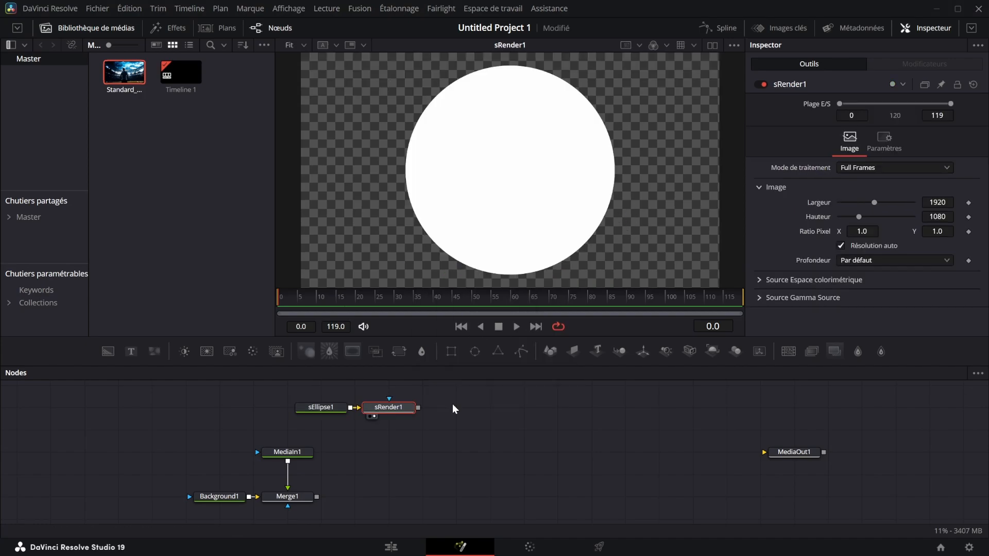
- Append a Transform node and a Crop (Rogner) node after sRender1
left_click(399, 351)
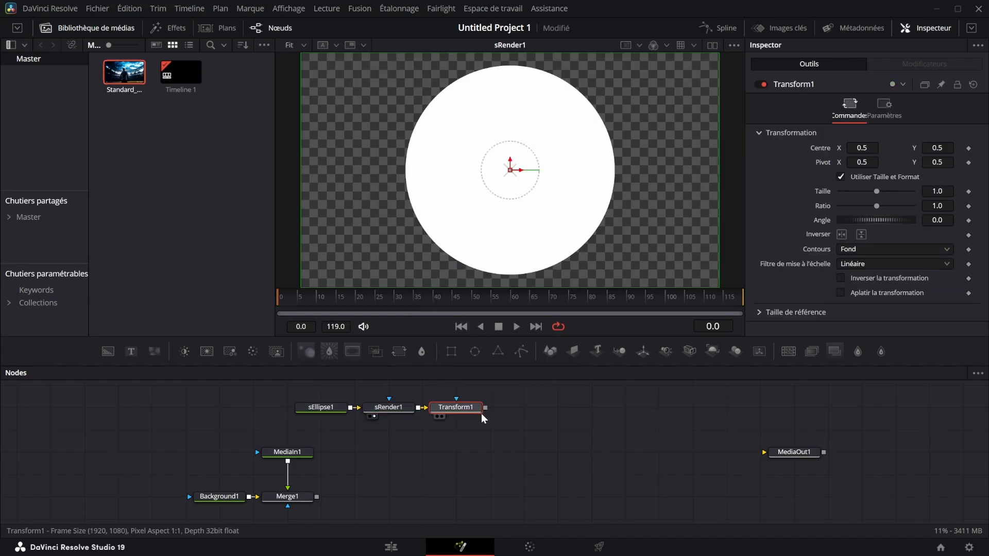
key("shift+space")
type("CROP")
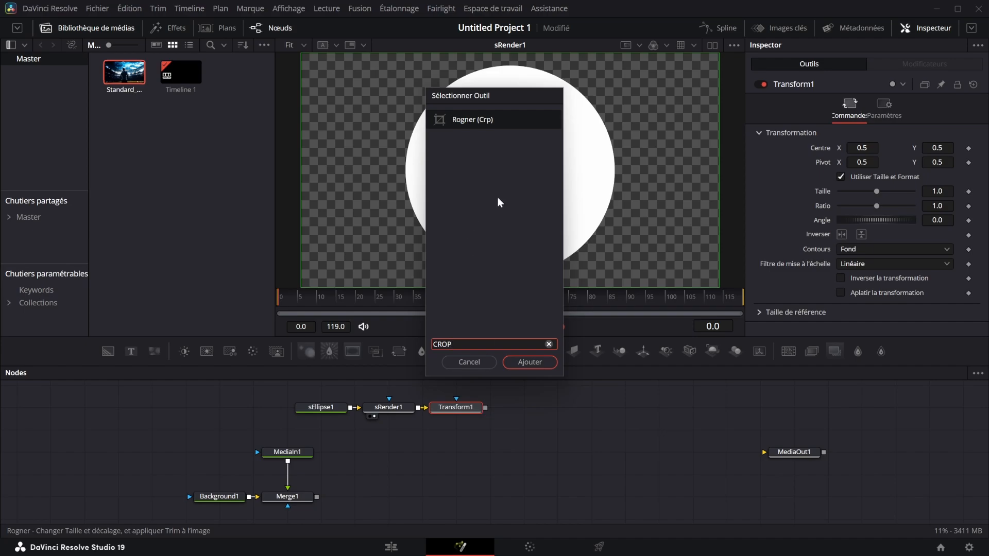
left_click(527, 362)
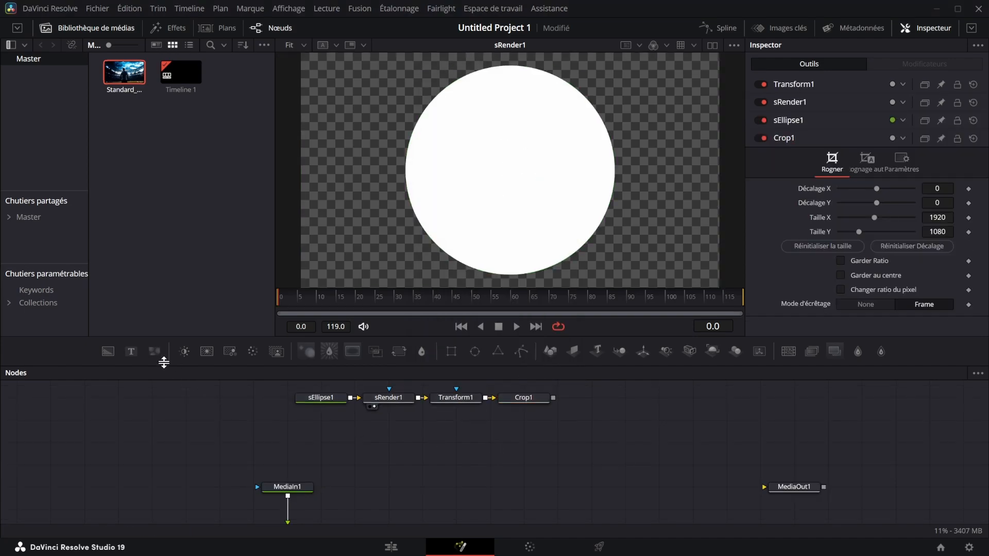
- Add a new Background node, merge the Crop1 output over it and display the merge
left_click(108, 351)
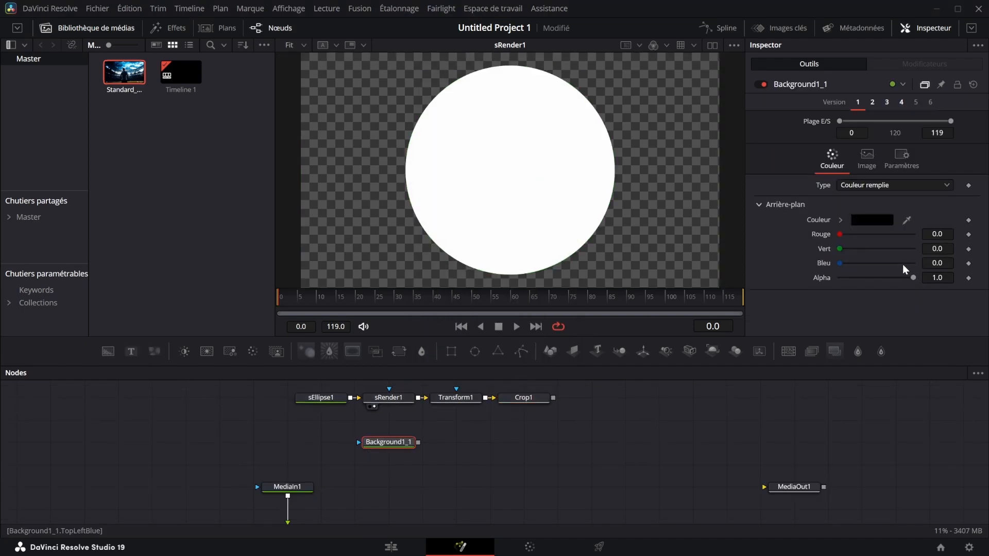
left_click_drag(553, 398, 420, 442)
left_click(509, 451)
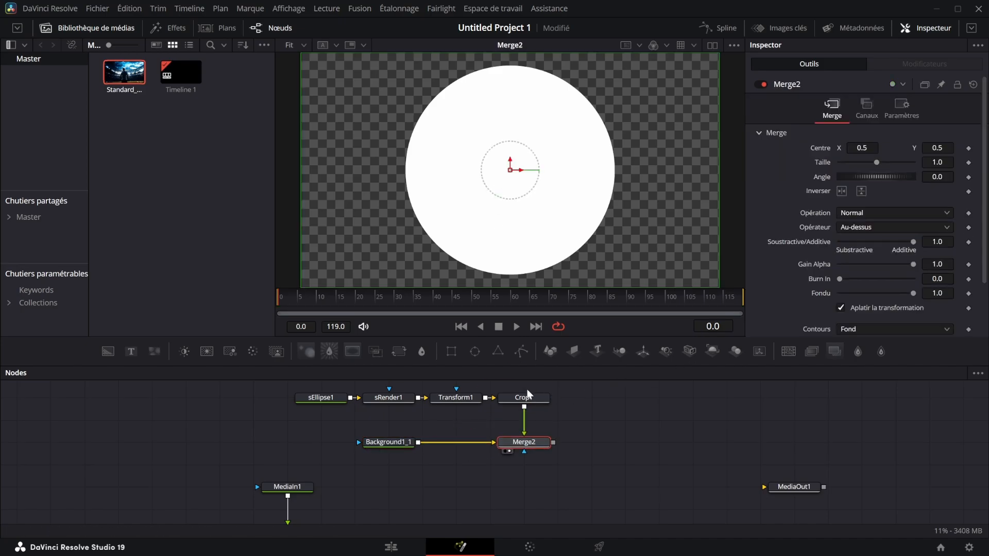
- Turn off automatic resolution on sRender1 and set its image width to 1080
left_click(402, 400)
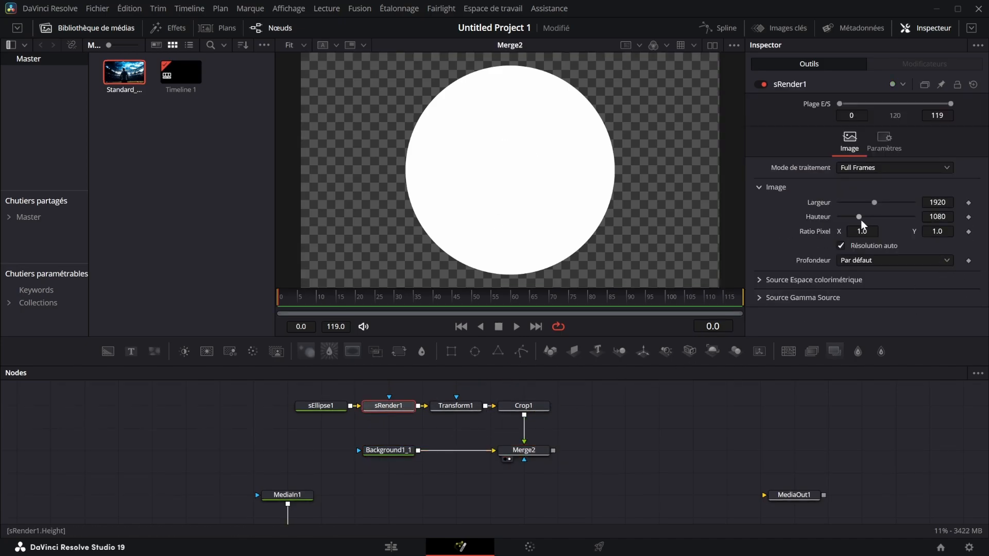
left_click_drag(931, 202, 946, 201)
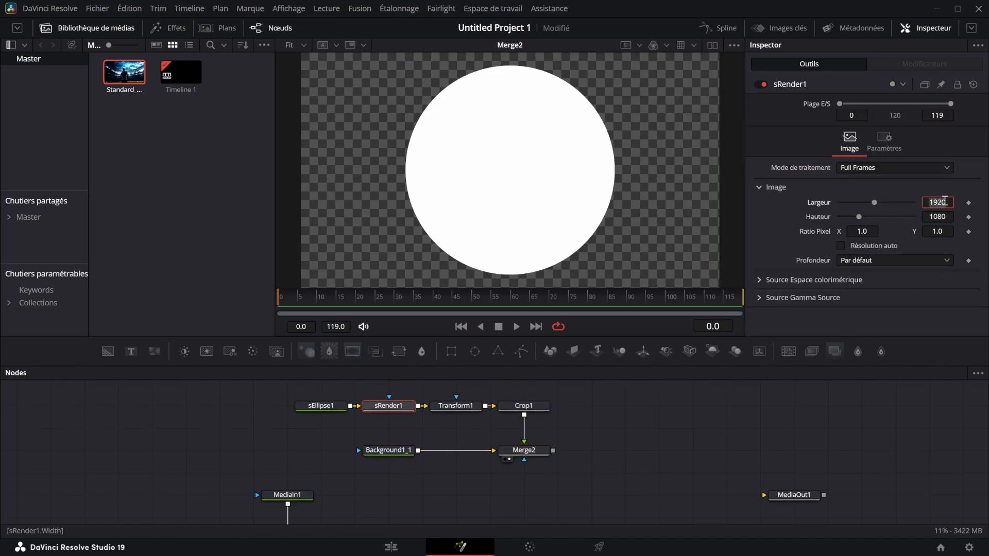
type("1080")
key("Return")
- Set the edge handling (Contours) of Transform1 to Miroir so the circle repeats
left_click(474, 405)
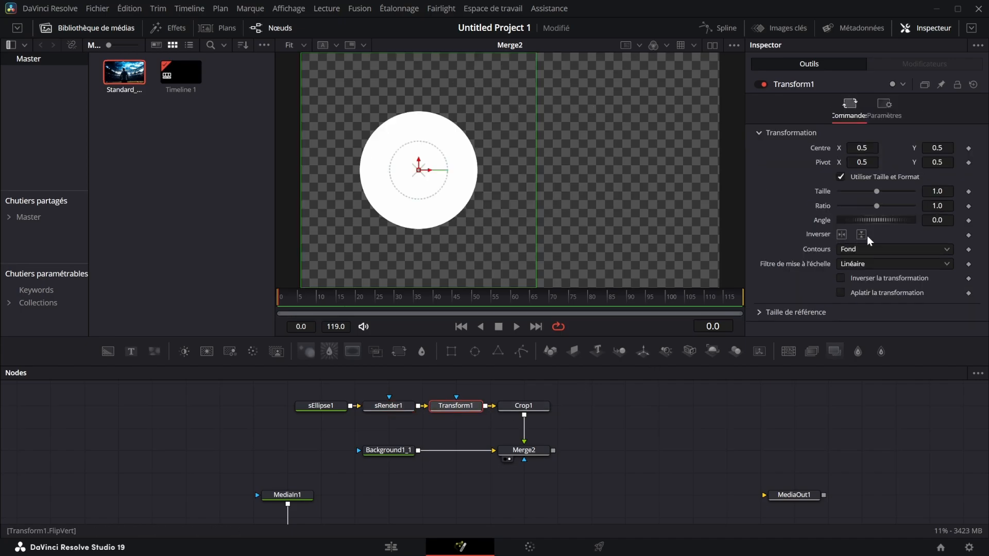
left_click(861, 263)
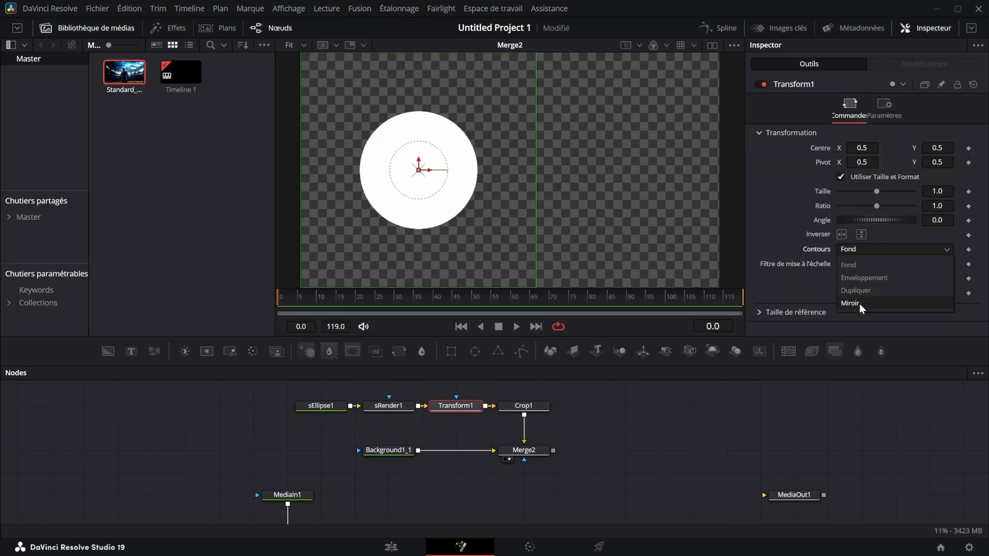
left_click(859, 303)
- Enable Garder au centre on Crop1 and reduce Transform1's size to about 0.0022
left_click(545, 407)
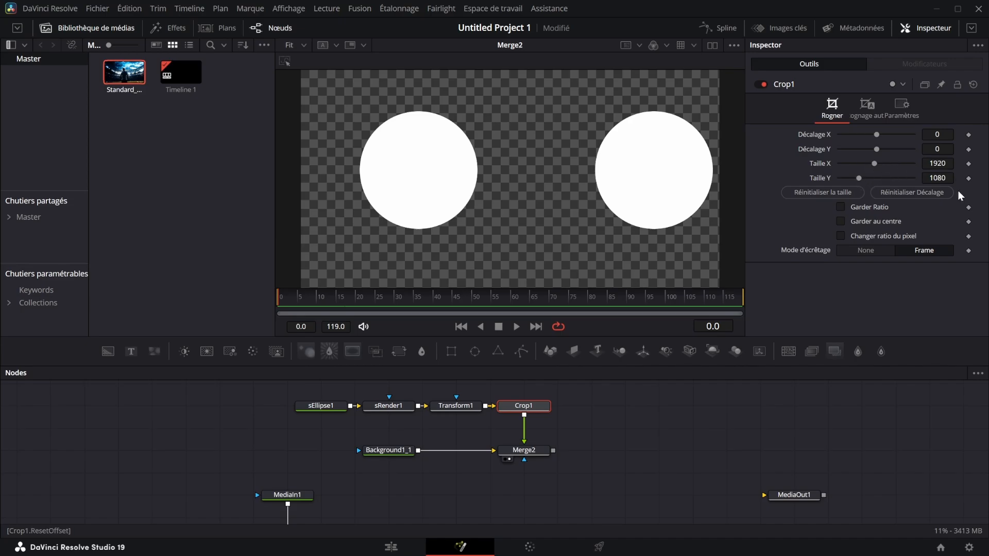
left_click(840, 221)
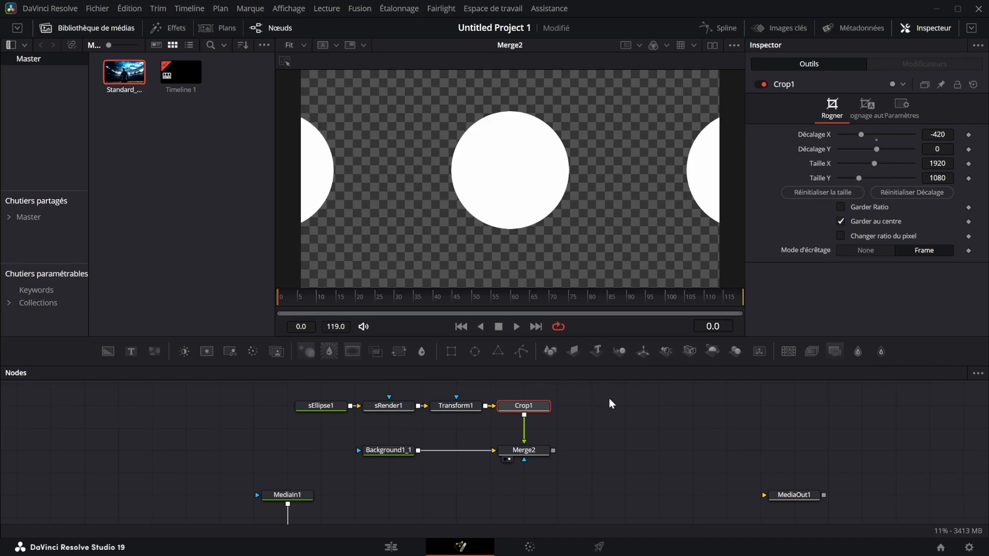
left_click(456, 405)
mouse_move(940, 190)
left_mouse_down()
mouse_move(889, 191)
mouse_move(938, 190)
left_mouse_up()
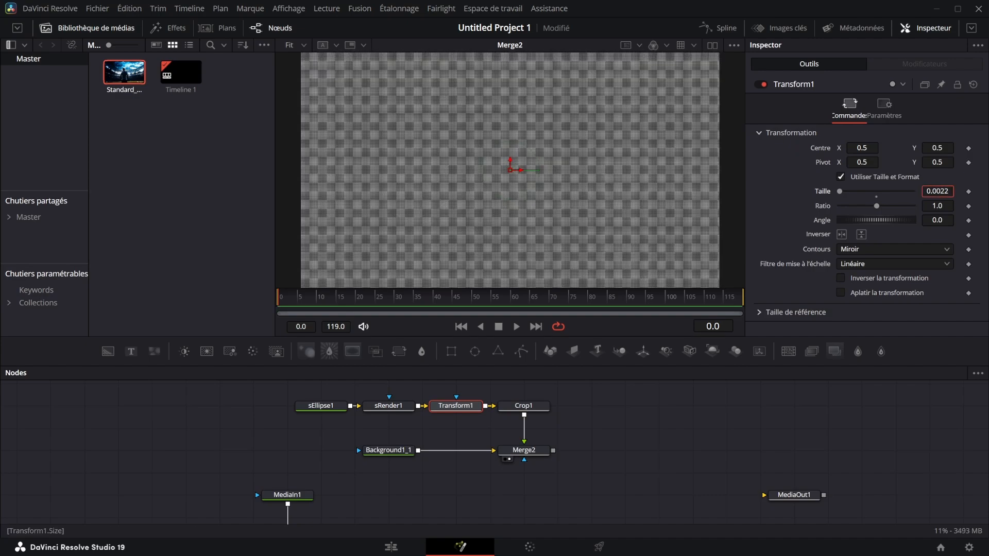
- Change the style colour of sEllipse1 to black (#000000)
left_click(330, 406)
left_click(867, 108)
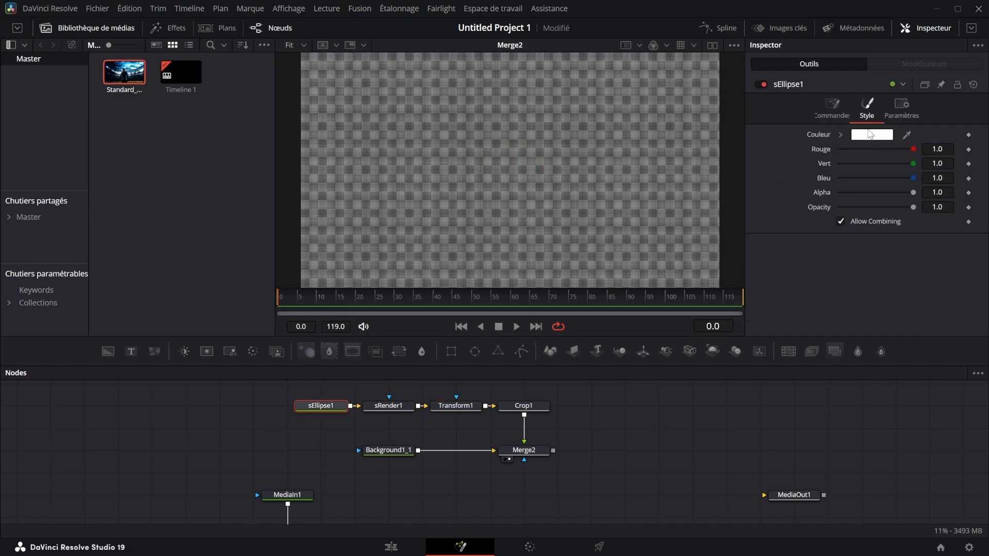
left_click(872, 134)
left_click_drag(706, 258, 712, 490)
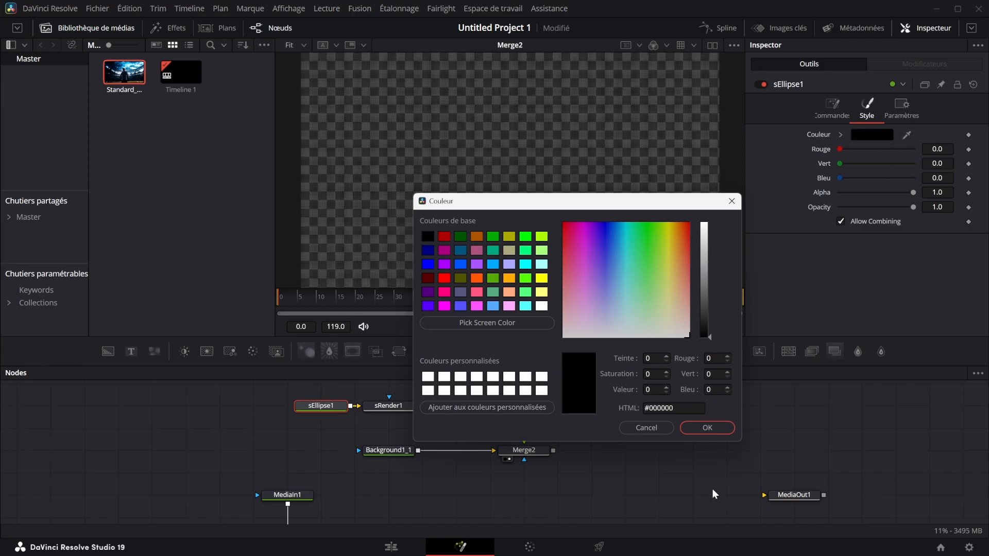
left_click(721, 429)
- Change the fill colour of Background1_1 to white (#ffffff)
left_click(388, 451)
left_click(872, 220)
left_click_drag(619, 218, 618, 170)
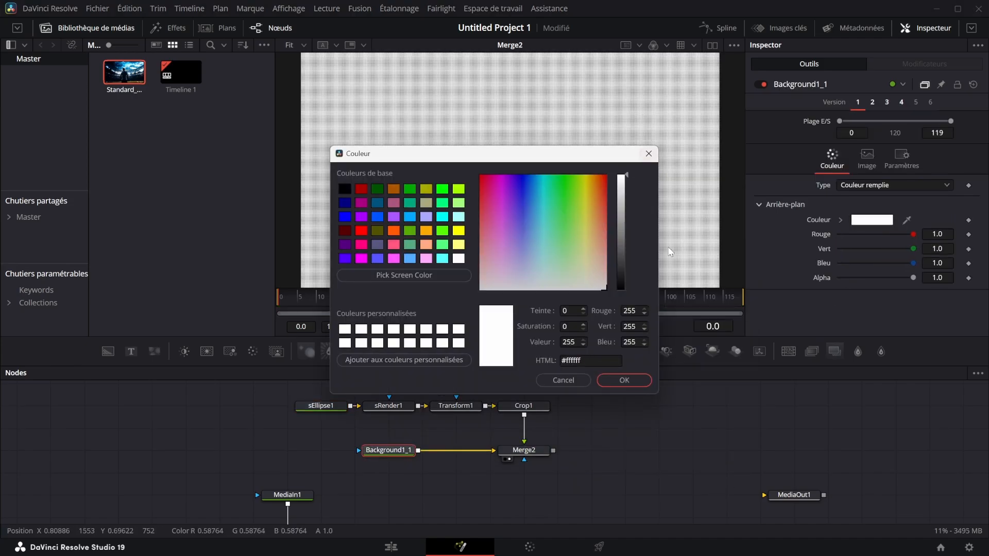
left_click(625, 380)
- Add an unconnected Flou variable (VBl) node to the node graph
scroll(598, 441, "down", 2)
left_click(567, 459)
key("shift+space")
type("VARI")
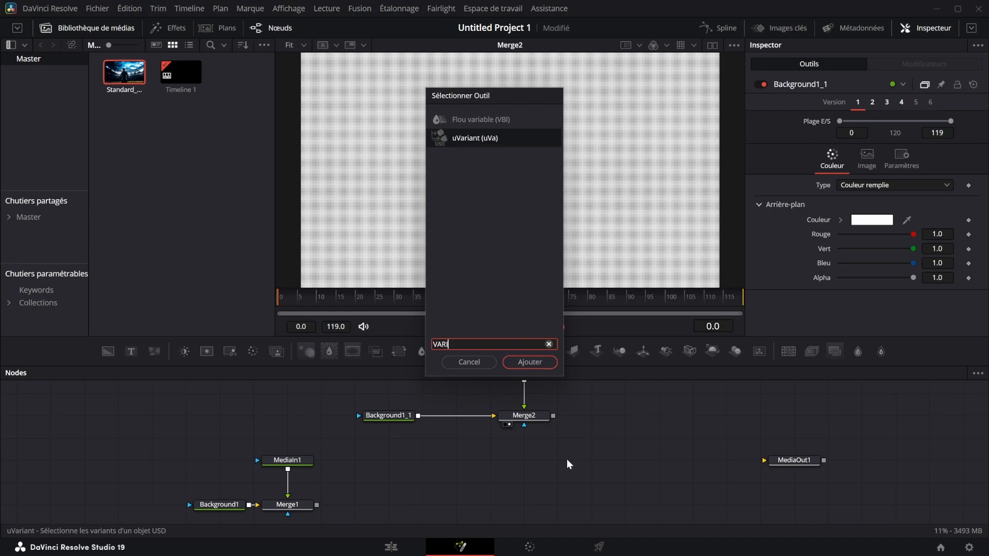
left_click(458, 119)
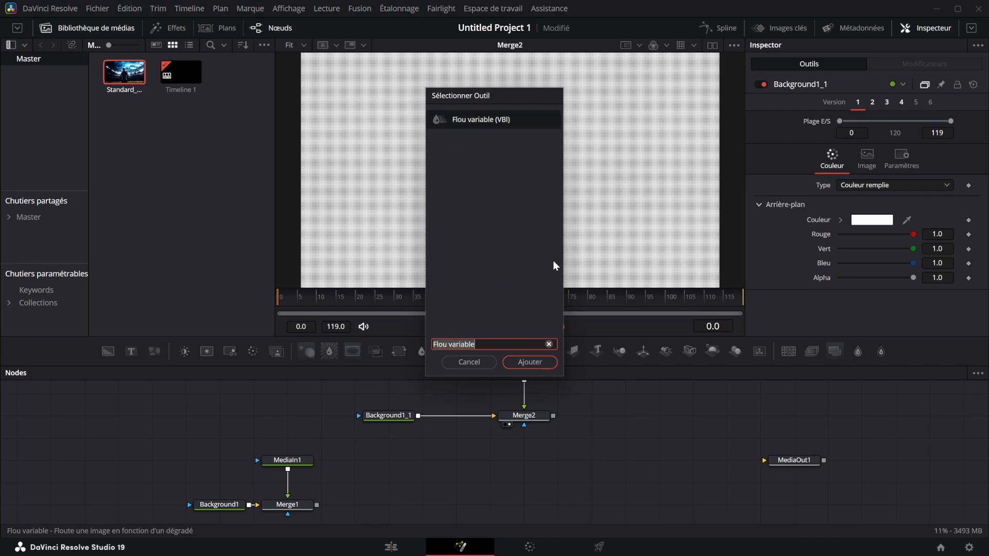
left_click(530, 363)
- Feed Merge2 into VariBlur1 as its image and Merge1 as its blur image, and display VariBlur1 in the viewer
left_click_drag(606, 442, 636, 418)
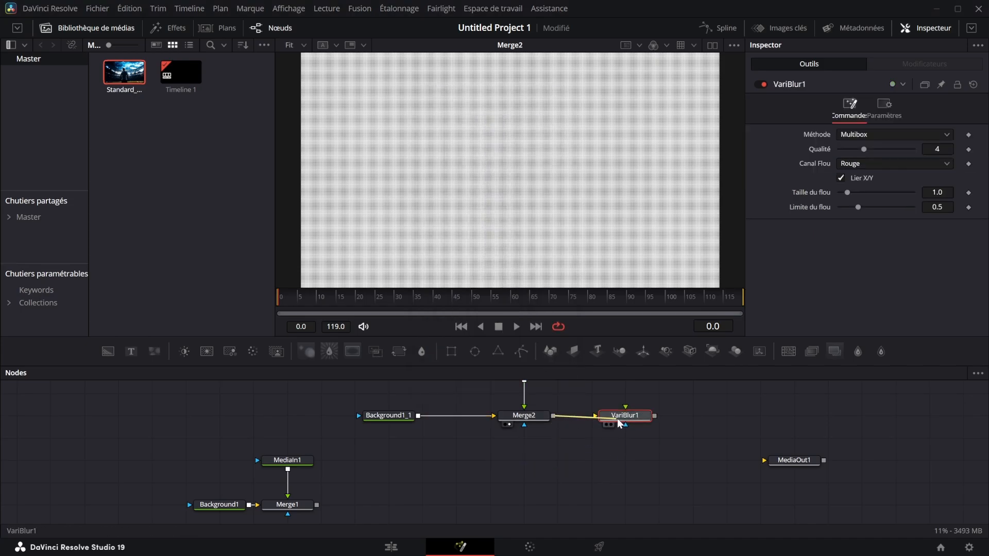
left_click_drag(317, 505, 625, 417)
key("1")
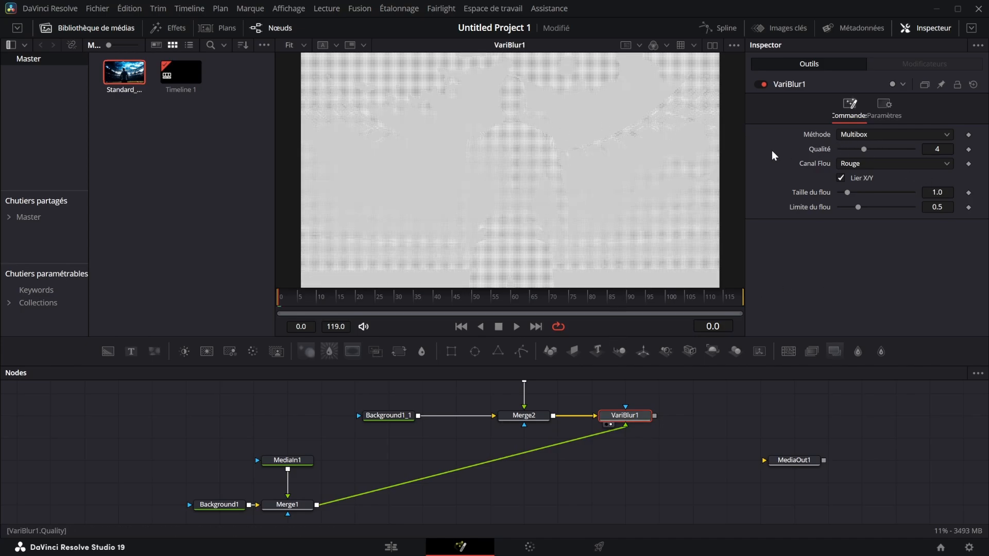
- Set VariBlur1 to the Defocus method with Luma as blur channel and a blur size of 1.5
left_click(855, 133)
left_click(858, 173)
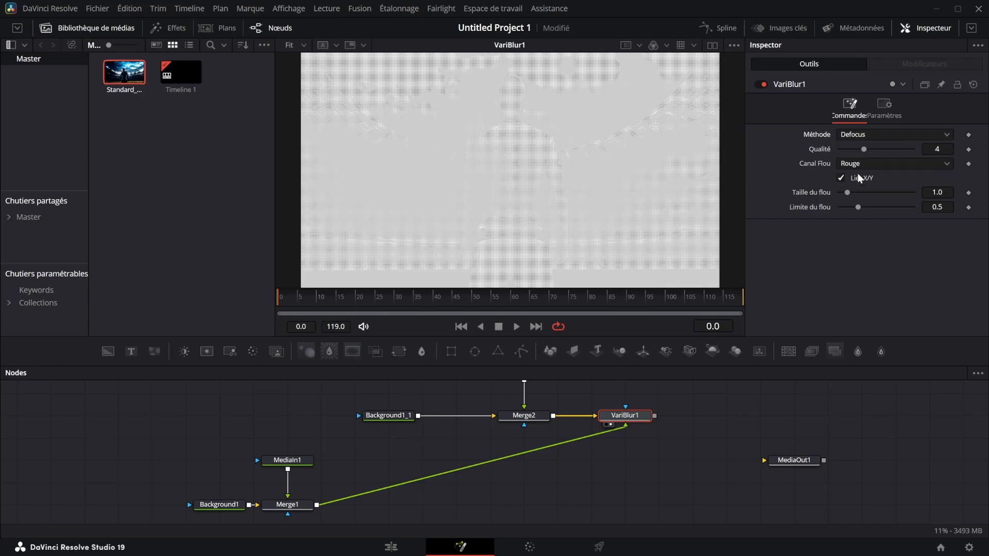
left_click(855, 163)
left_click(868, 229)
left_click_drag(938, 191, 964, 192)
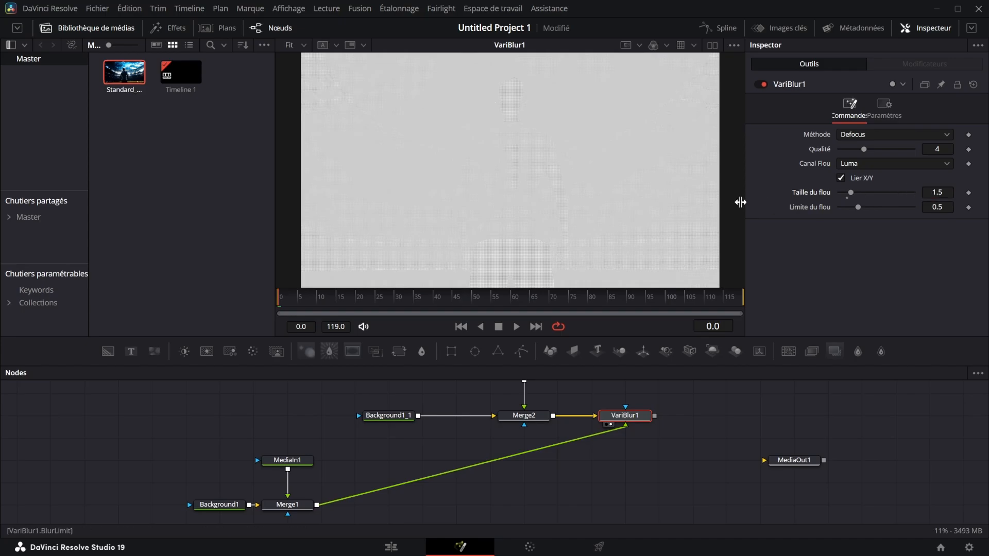
- Insert an Inverser Couleur node and a Brightness/Contrast node into the connection between Merge1 and VariBlur1
left_click(292, 507)
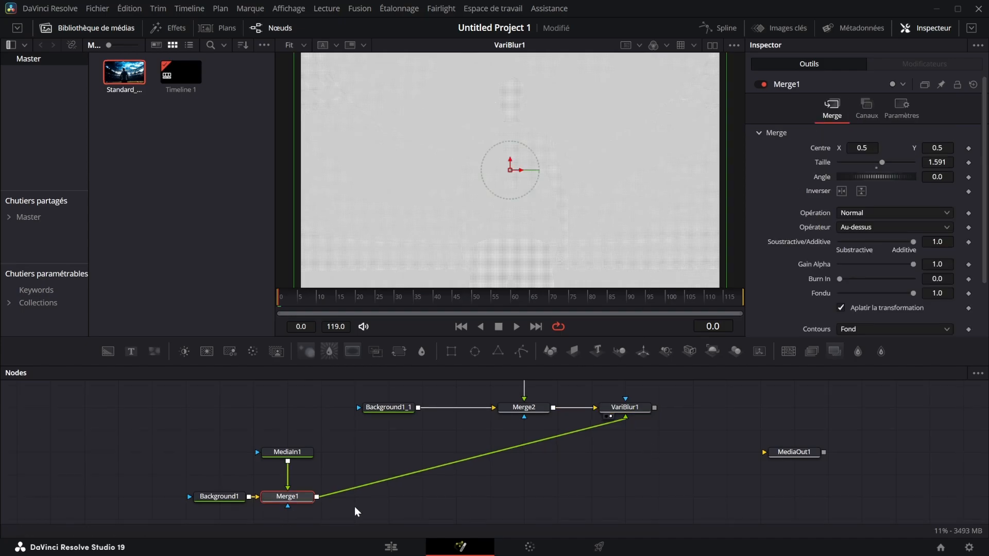
key("shift+space")
type("INVER")
key("Return")
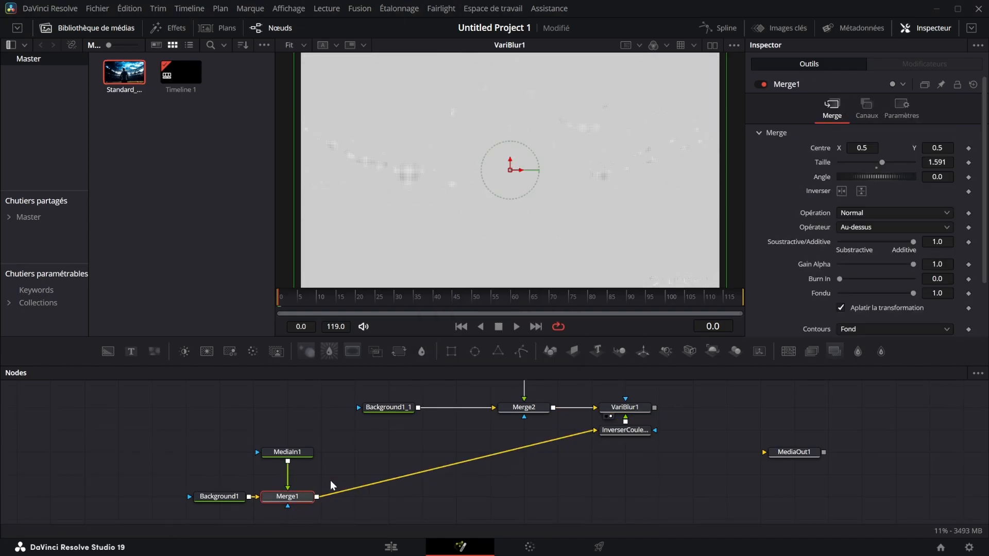
left_click(185, 352)
left_click_drag(337, 497, 412, 498)
- Add a Courbes de couleur (CCv) node after VariBlur1 and display it in the viewer
left_click(640, 407)
key("shift+space")
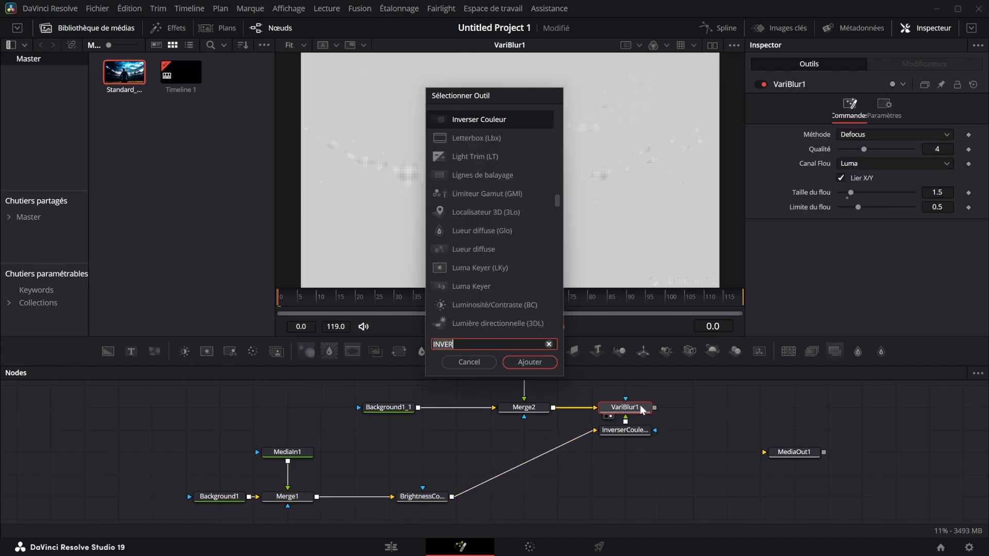
type("COLO")
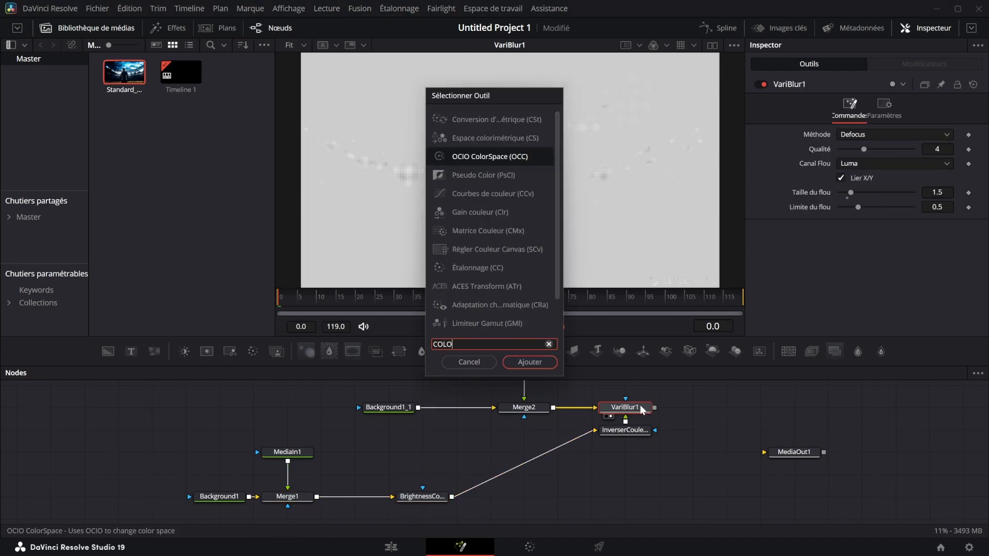
left_click(481, 193)
left_click(531, 362)
key("1")
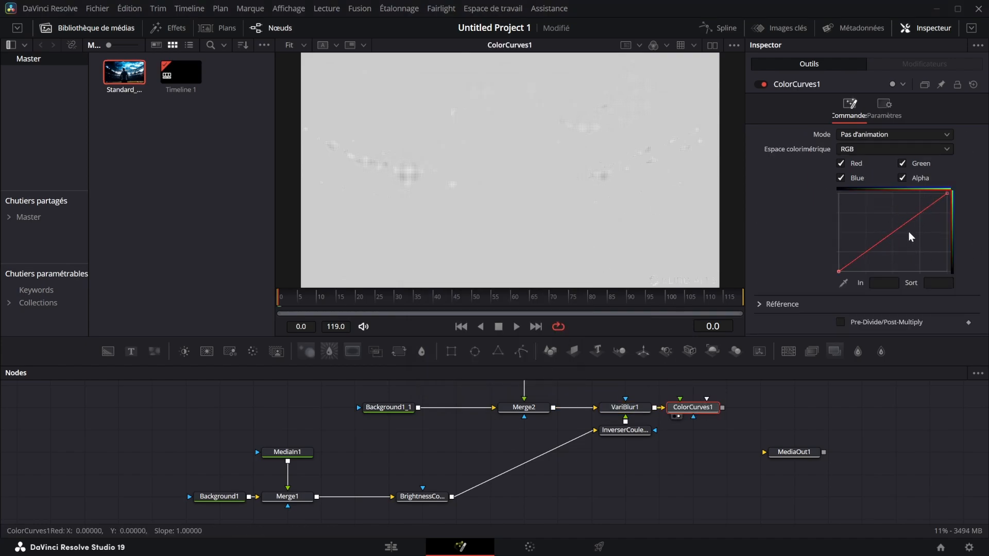
- Flatten the lower end of the ColorCurves1 curve by setting its outer handle to In -1.1 and Sort 0
scroll(910, 237, "down", 2)
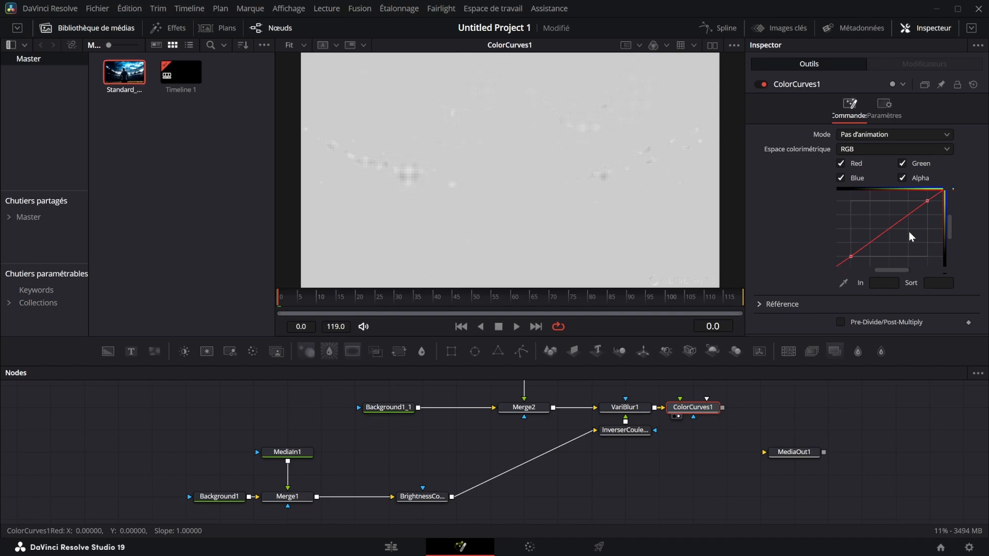
left_click(843, 259)
left_click(884, 283)
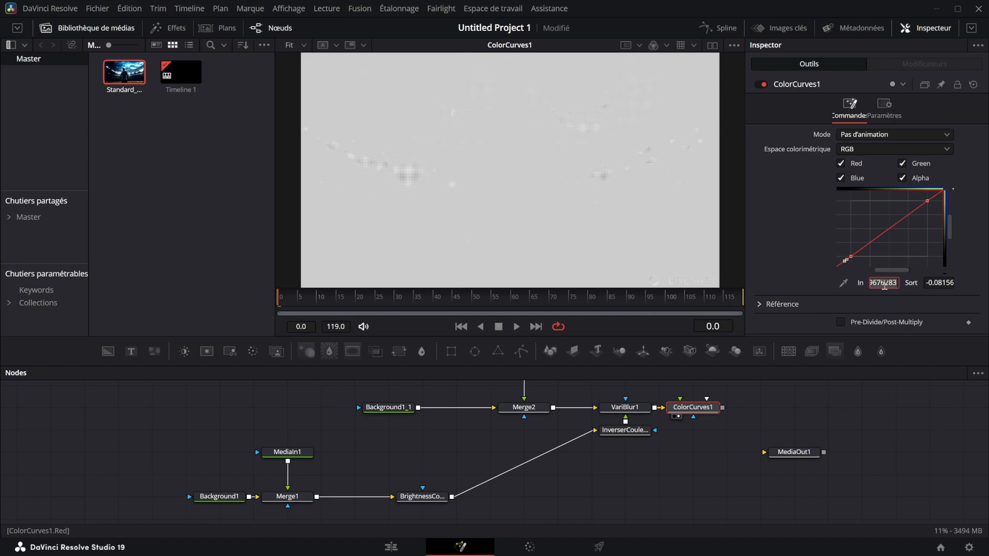
key("BackSpace")
type("-1.1")
left_click(933, 283)
type("0")
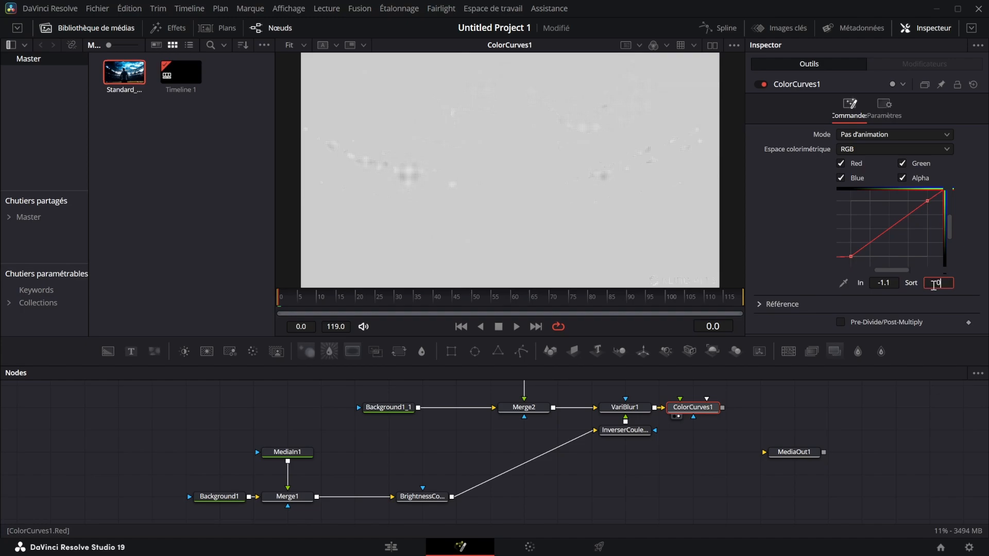
key("Return")
- Flatten the upper end of the ColorCurves1 curve by setting its outer handle to In 1.1 and Sort 1
left_click(934, 196)
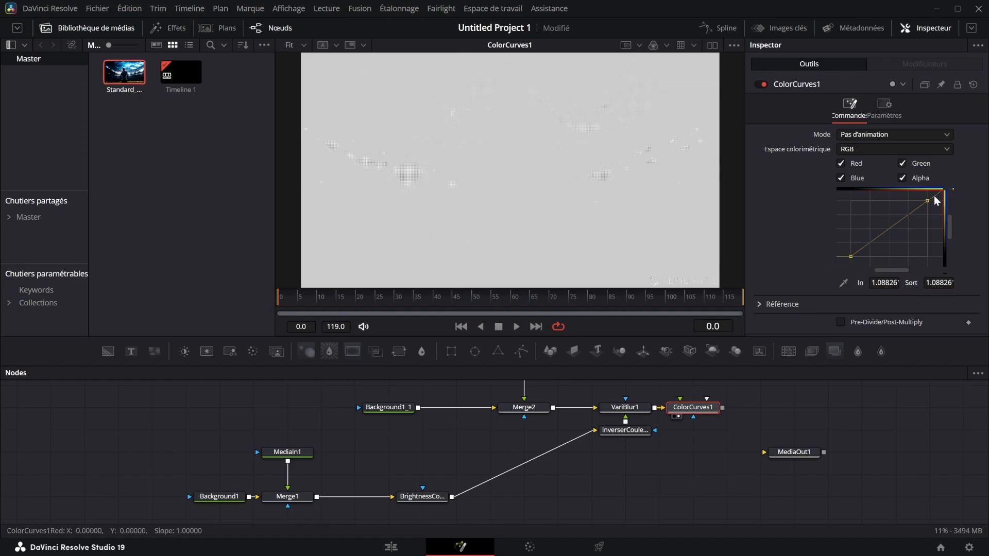
left_click(884, 283)
type("1.1")
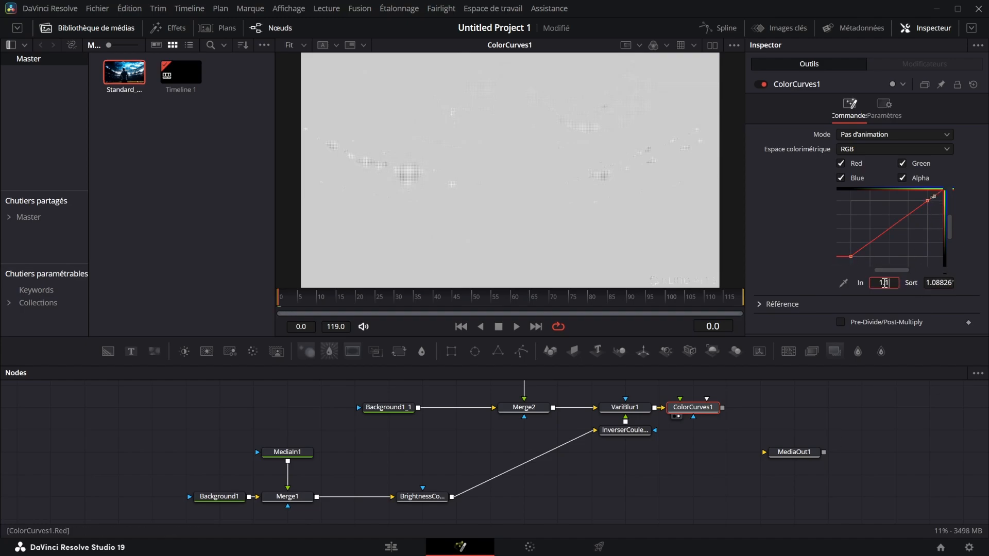
key("Tab")
type("1")
key("Return")
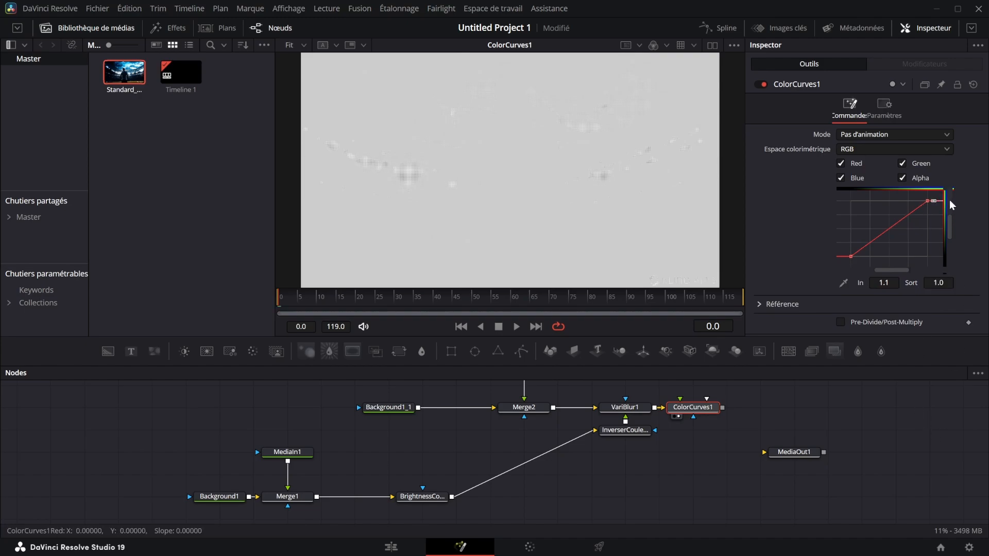
- Move the curve's black and white points close together into a steep threshold, with the white point at about 0.885
scroll(898, 233, "up", 1)
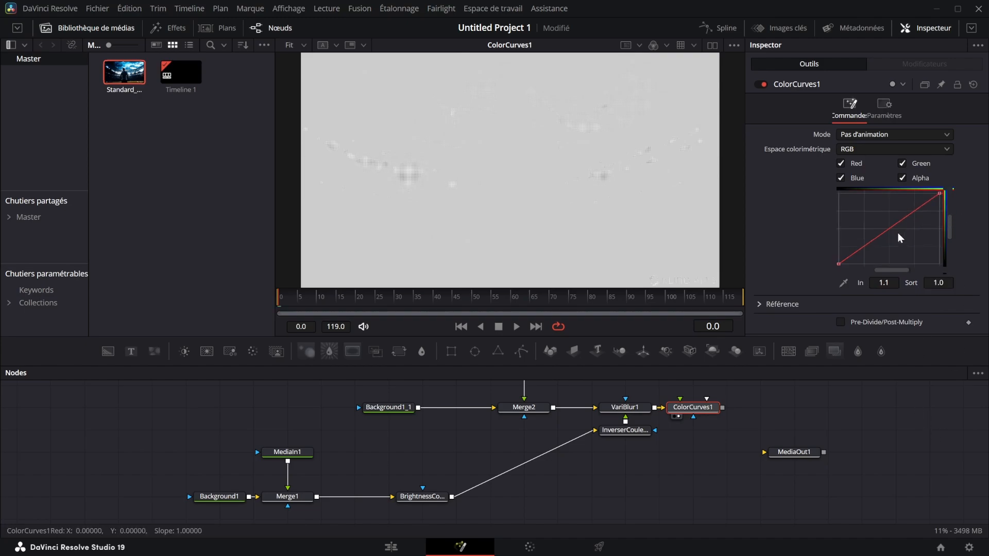
left_click_drag(839, 265, 904, 265)
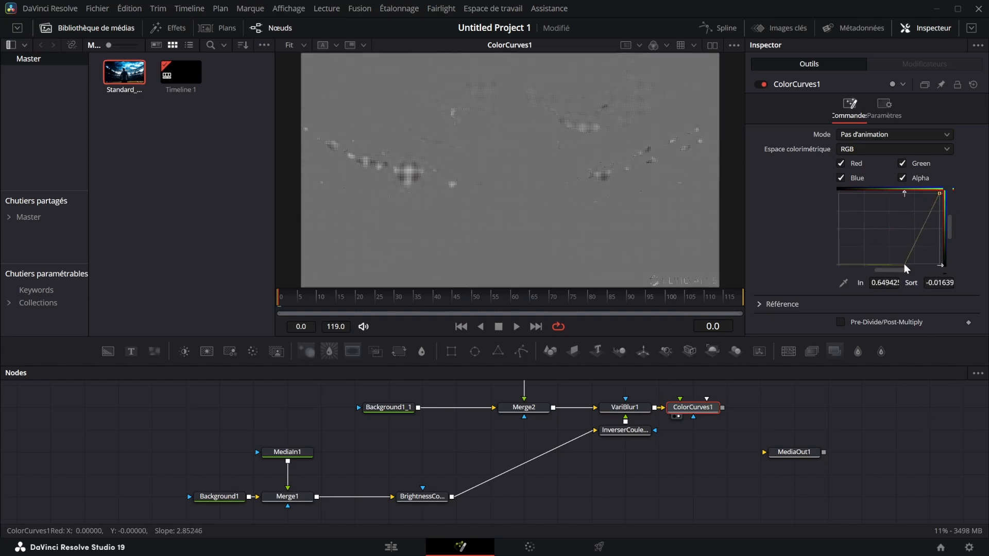
left_click_drag(938, 195, 928, 193)
left_click_drag(909, 269, 932, 272)
left_click_drag(929, 196, 934, 194)
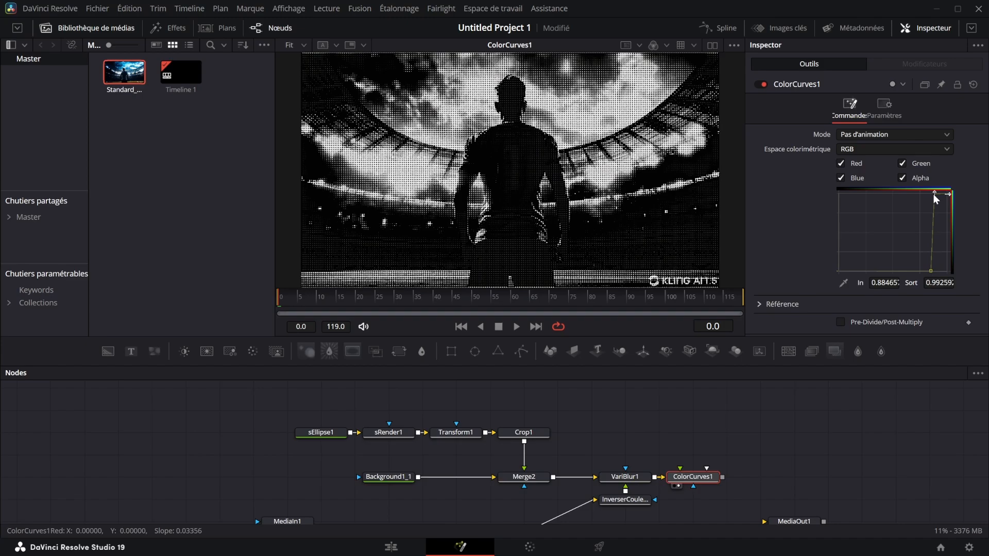
left_click(930, 270)
- Link the width of sEllipse1 to its Height with an expression and set the height to 0.498
left_click(332, 433)
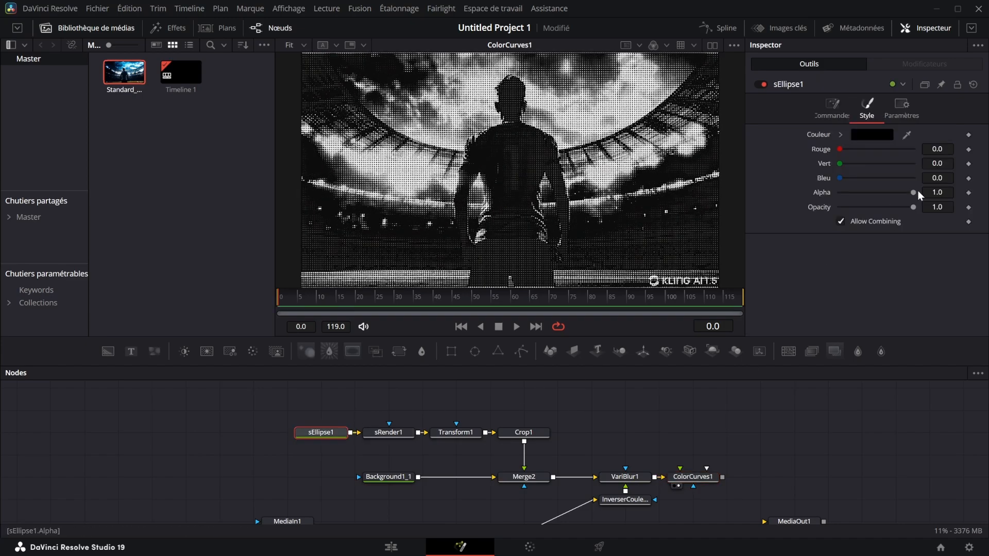
left_click(830, 110)
left_click(946, 215)
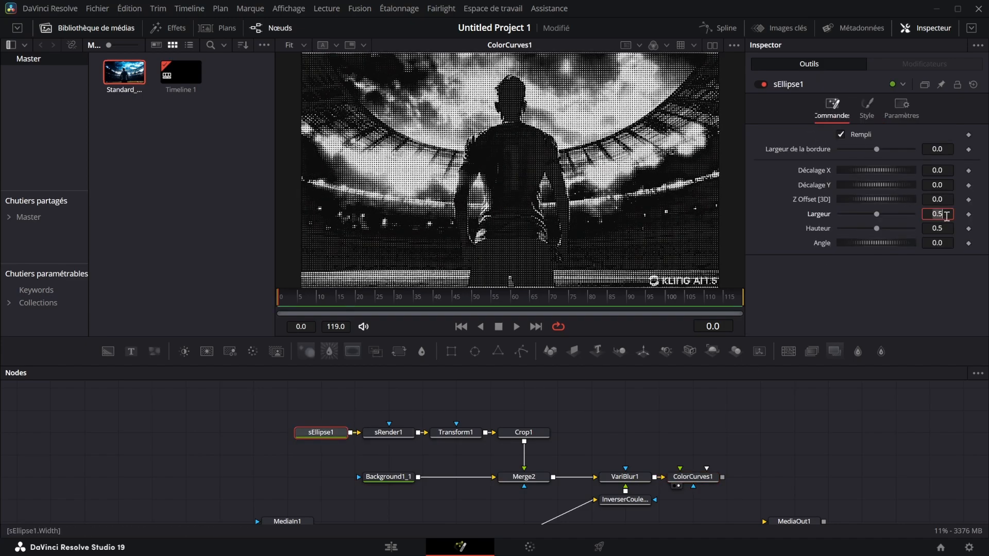
type("=")
key("Return")
left_click_drag(842, 228, 819, 247)
mouse_move(938, 244)
left_mouse_down()
mouse_move(913, 243)
mouse_move(933, 243)
left_mouse_up()
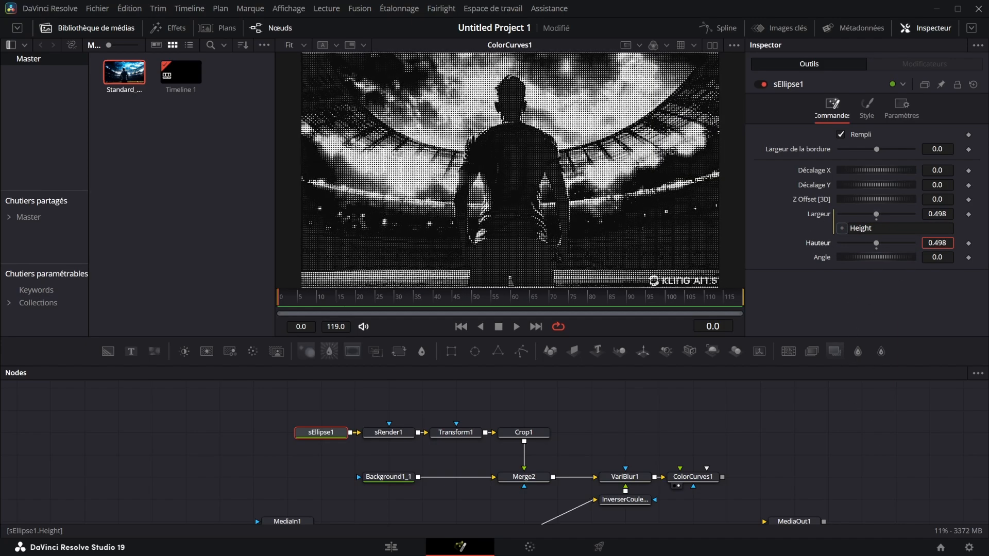
- Increase the size of Transform1 to 0.0096 for larger halftone dots
left_click(456, 435)
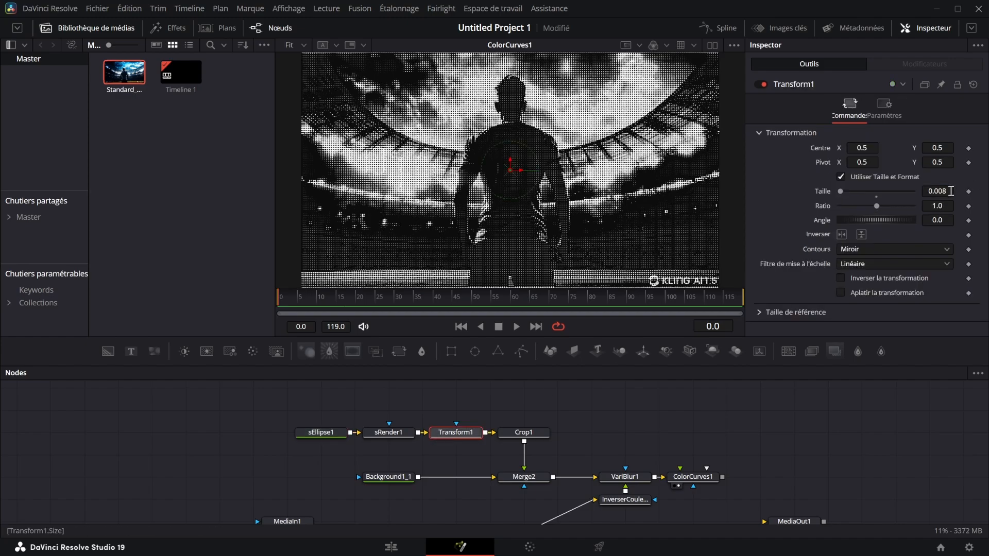
left_click_drag(949, 190, 956, 190)
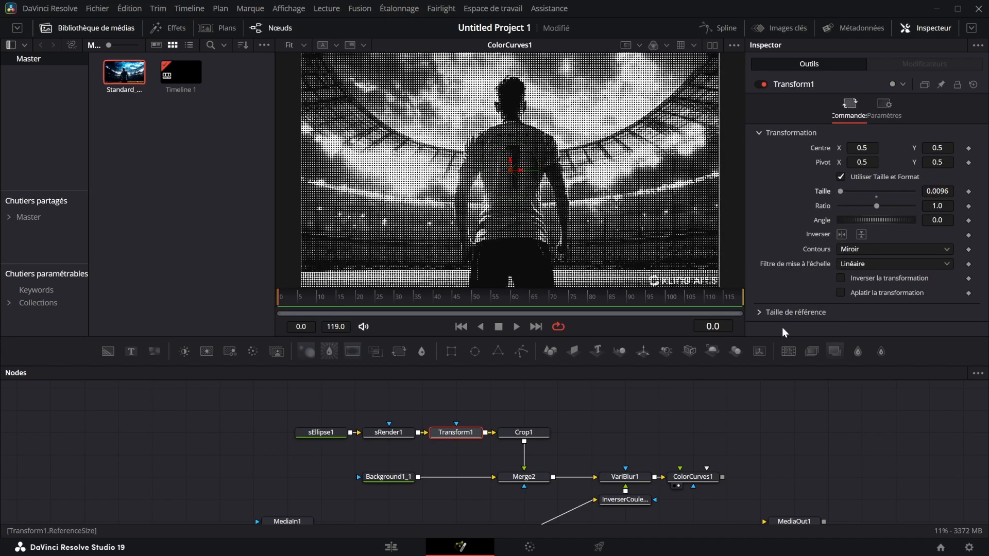
- Raise the gain of BrightnessContrast1 to 1.13 to rebalance the brightness of the halftone dots
scroll(562, 406, "down", 3)
left_click(423, 497)
left_click_drag(883, 149, 879, 145)
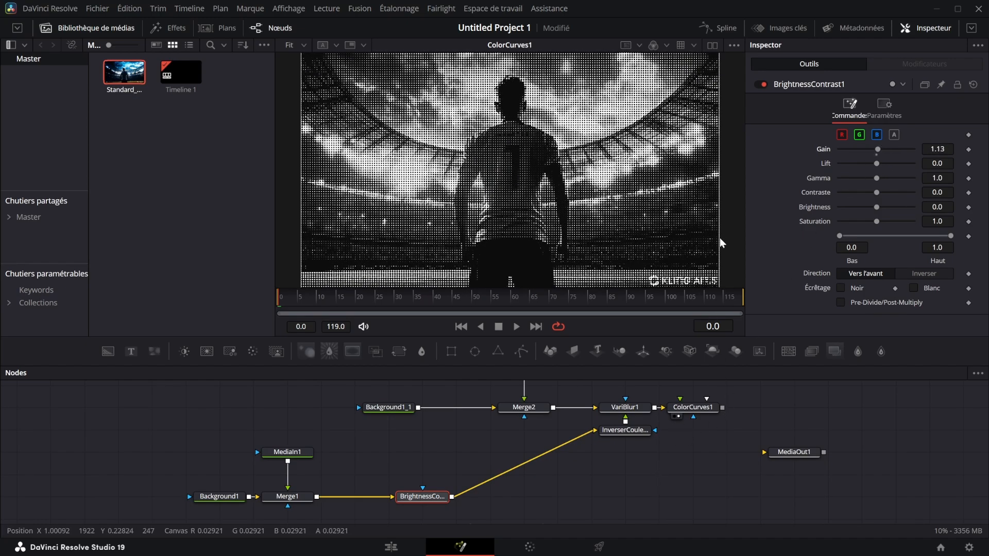
- Add a Transform node after ColorCurves1 and enlarge it slightly so the dot pattern's edges extend beyond the frame
left_click(704, 408)
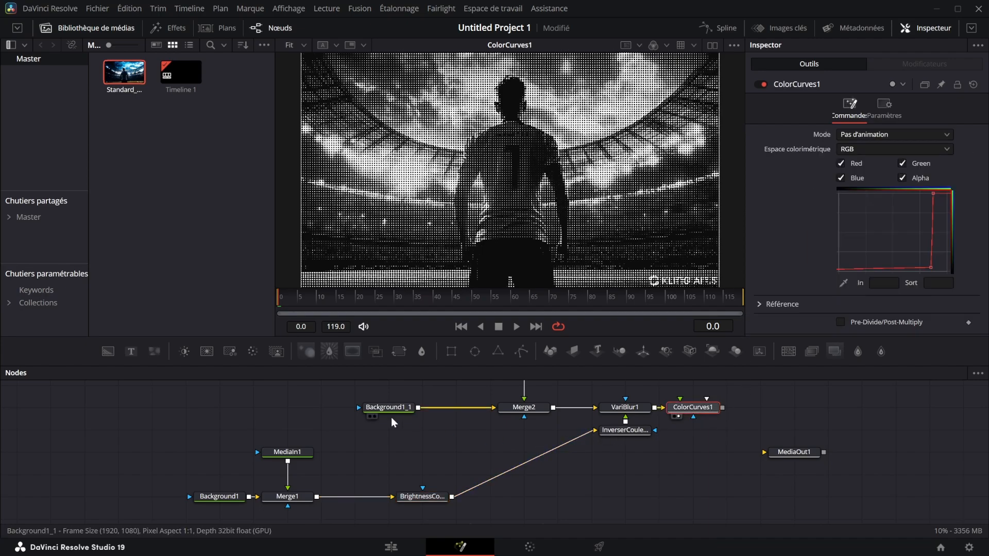
left_click(404, 348)
left_click_drag(764, 410, 455, 161)
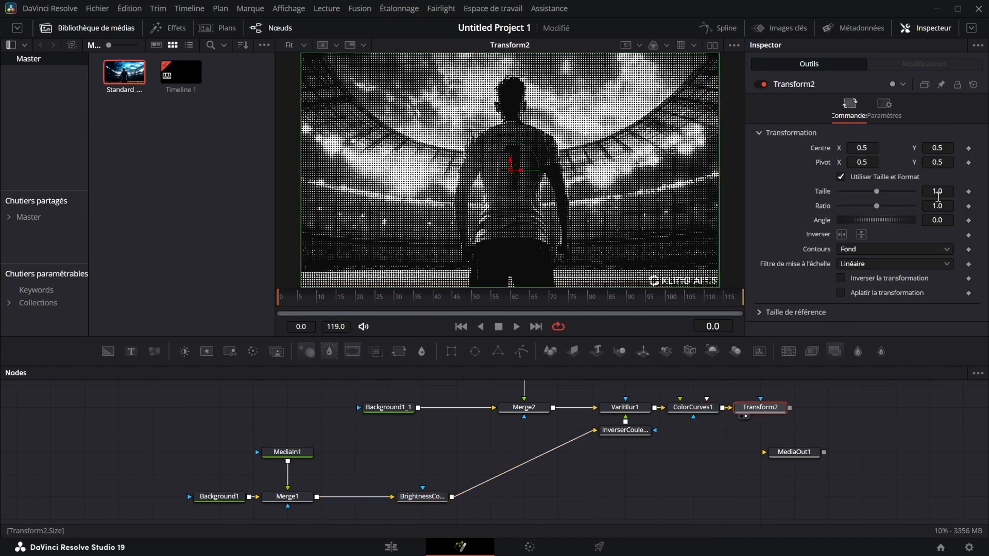
left_click_drag(938, 192, 977, 193)
- Move the white point of the ColorCurves1 curve slightly toward a higher input value
left_click(701, 407)
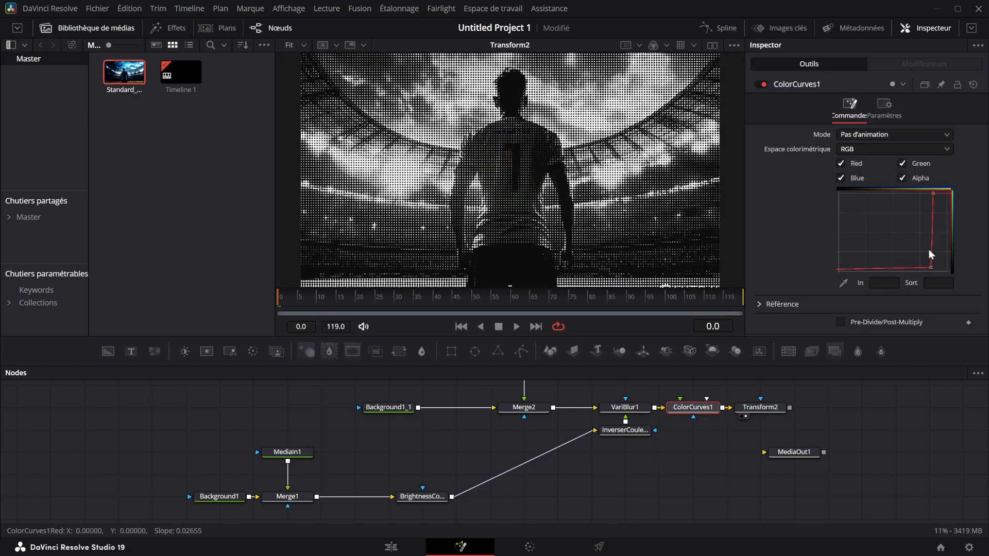
left_click(885, 105)
left_click(850, 107)
left_click_drag(932, 192, 936, 191)
- Move MediaOut1 farther along the node chain, insert a SoftGlow node after Transform2, and set its gain to 0.472
left_click_drag(796, 453, 931, 408)
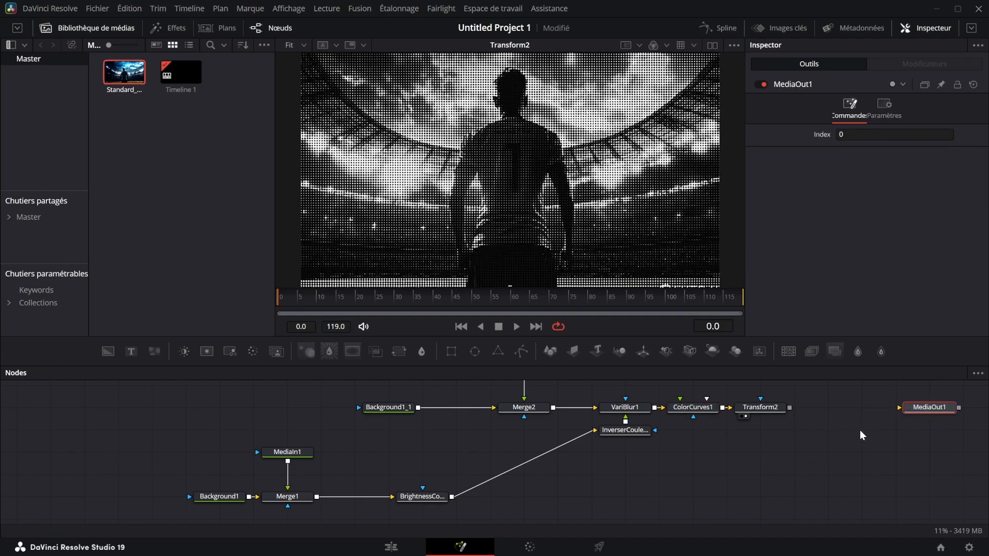
left_click(761, 407)
key("ctrl+v")
left_click_drag(846, 179, 847, 178)
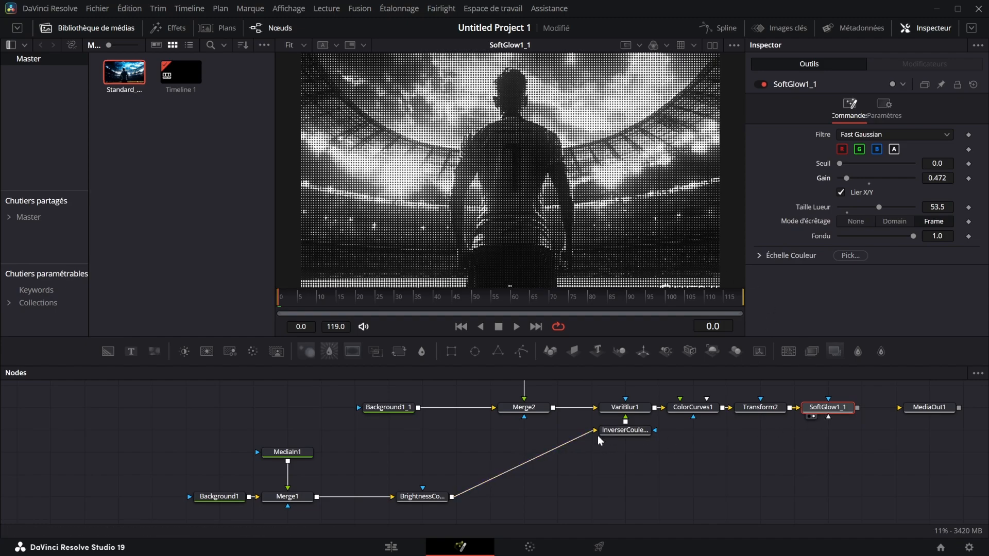
- Add the stadium clip as a separate MediaIn node, apply the HalfToneV2 macro to it, and reduce the macro's size
left_click(632, 483)
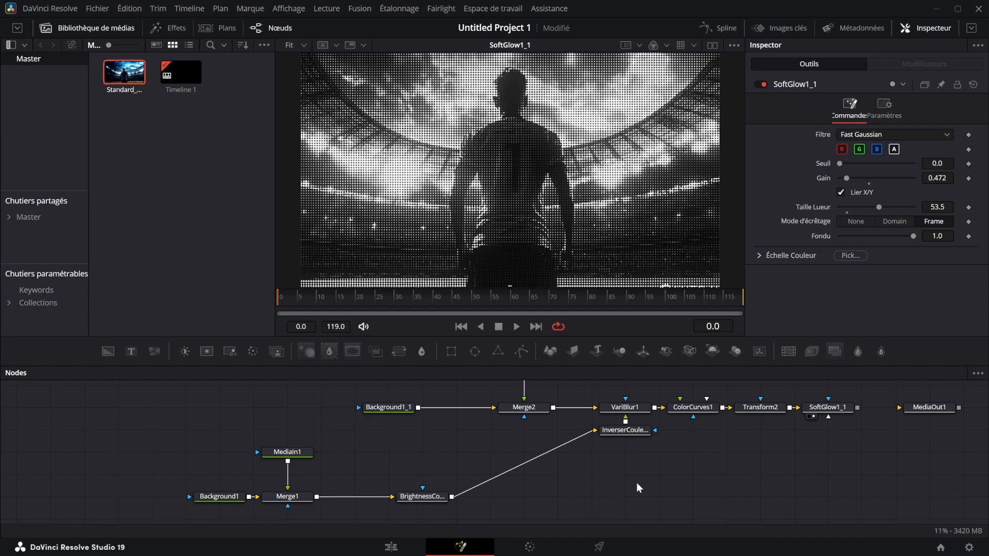
left_click_drag(382, 435, 534, 494)
left_click_drag(212, 209, 259, 431)
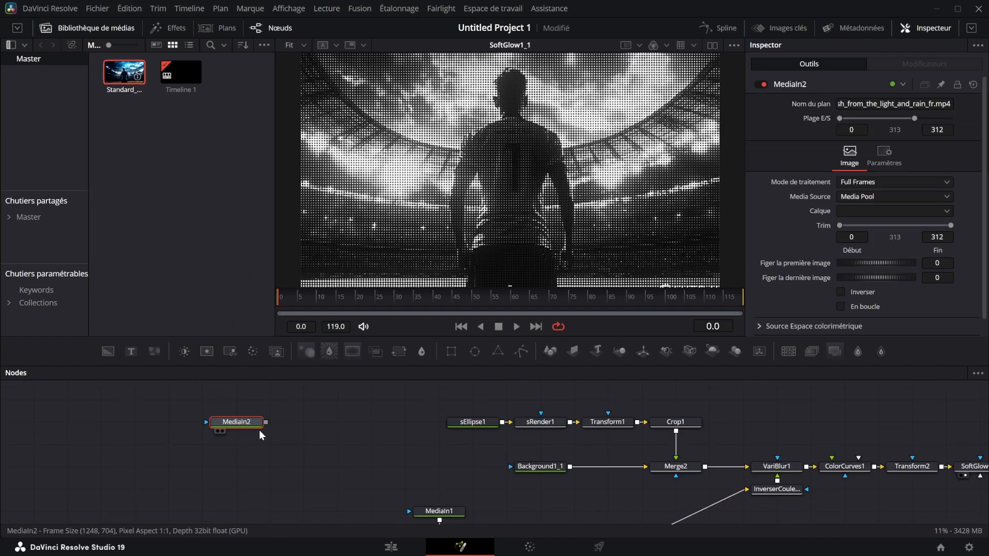
key("1")
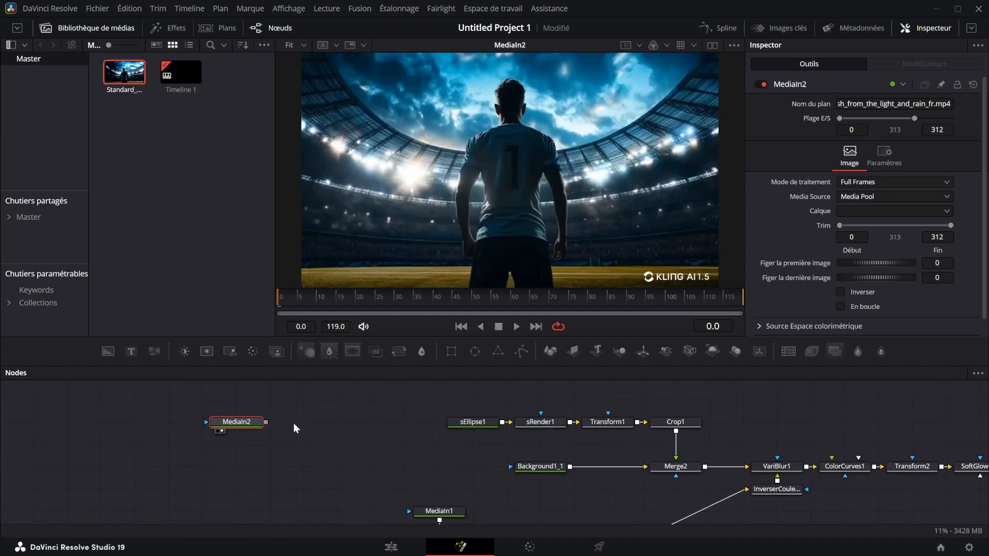
key("ctrl+v")
key("2")
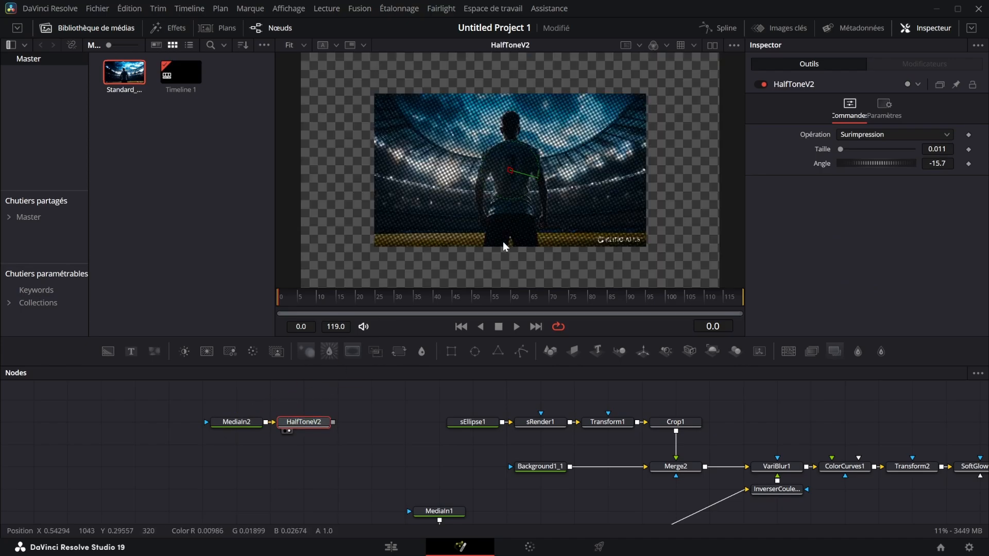
left_click_drag(940, 150, 912, 150)
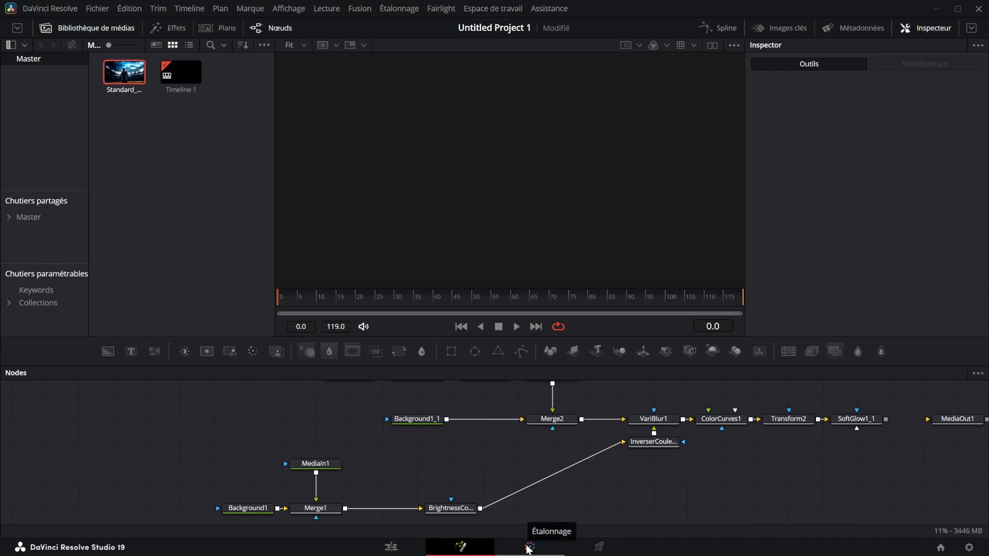
- Switch to the Edit page
left_click(379, 546)
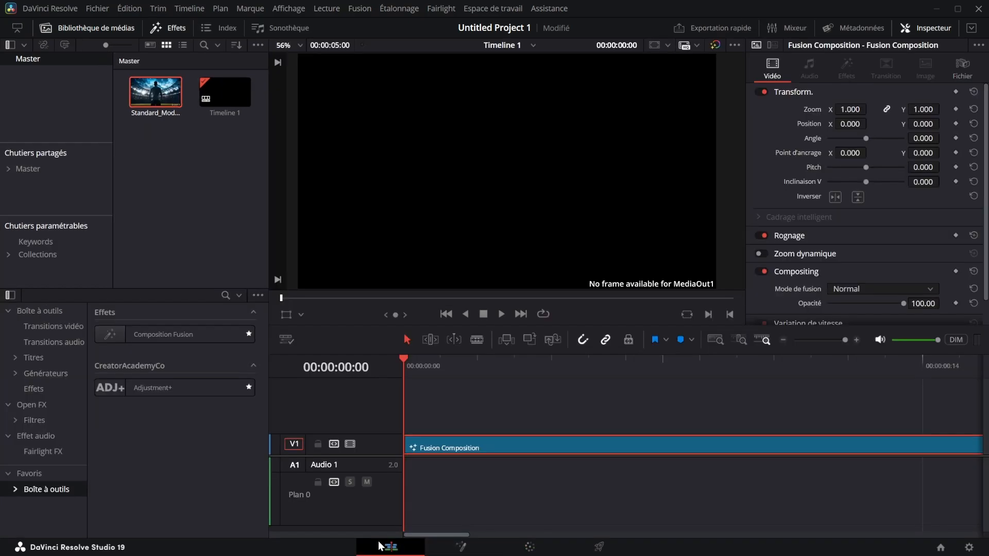